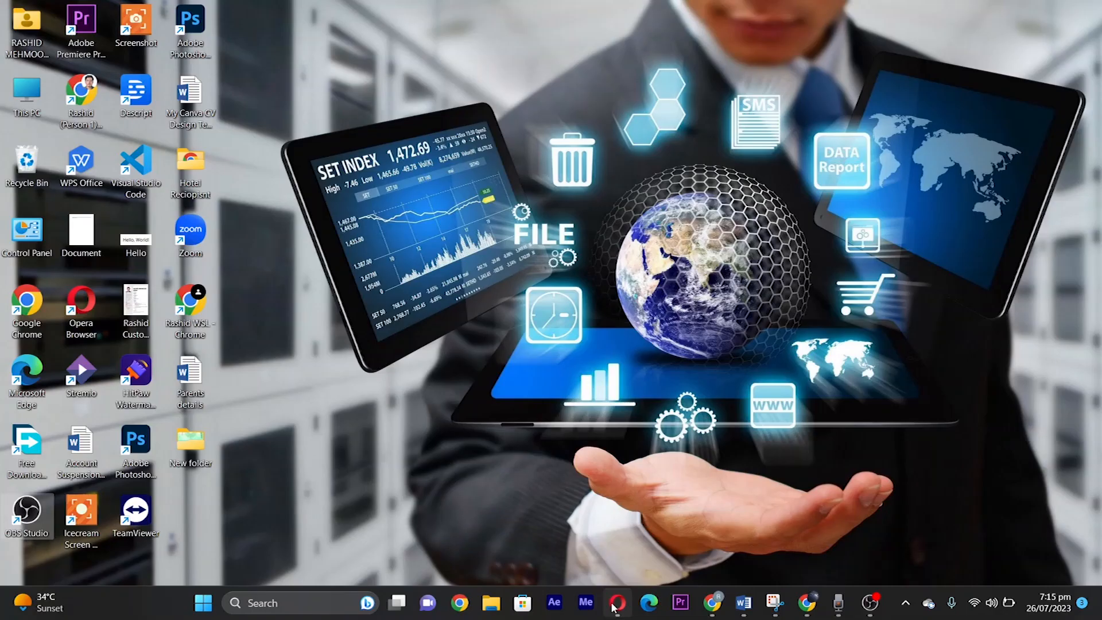
# - Switch to the Opera browser showing the CJdropshipping home page and dismiss the help agent pop-up
pyautogui.click(617, 603)
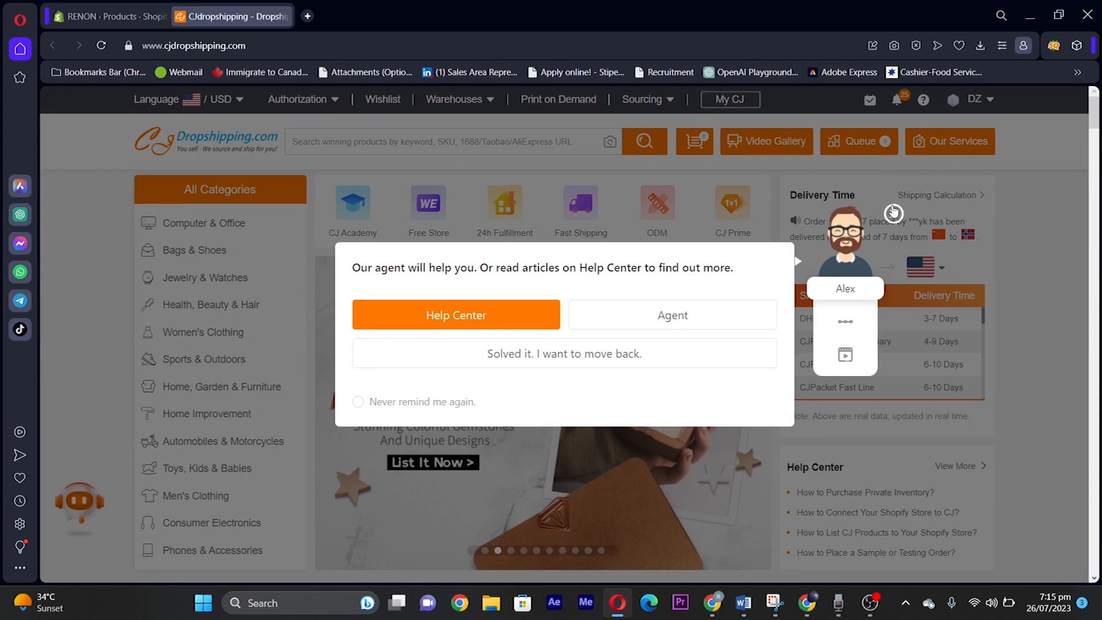
pyautogui.click(893, 212)
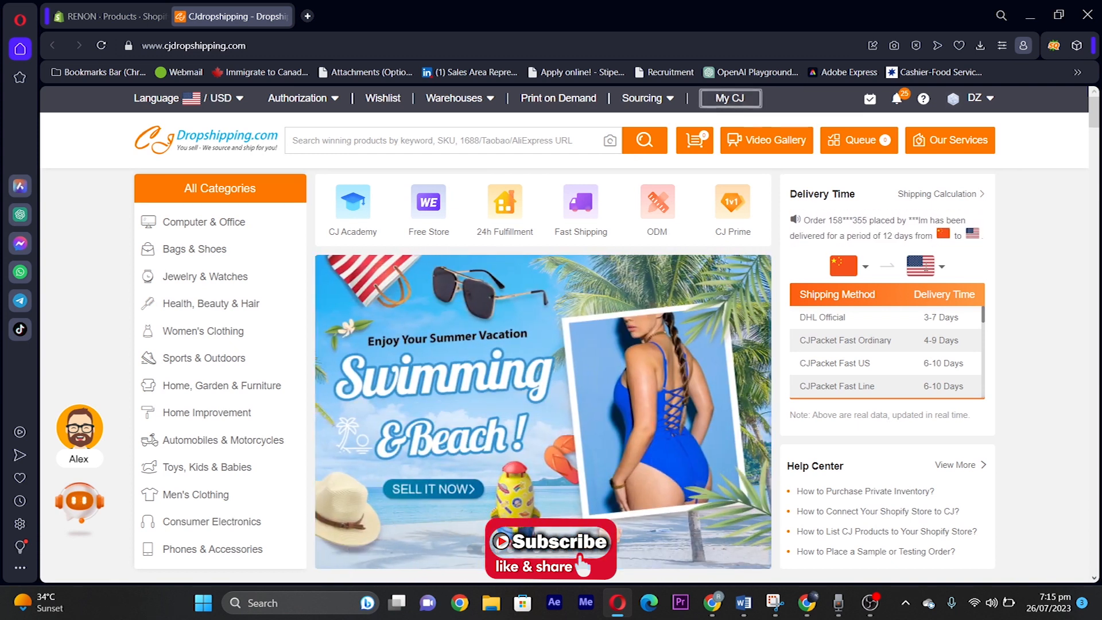
# - Browse the Trending Products and New Products sections of the home page, checking the connect and list options on product cards
pyautogui.scroll(-8, 873, 364)
pyautogui.scroll(4, 501, 402)
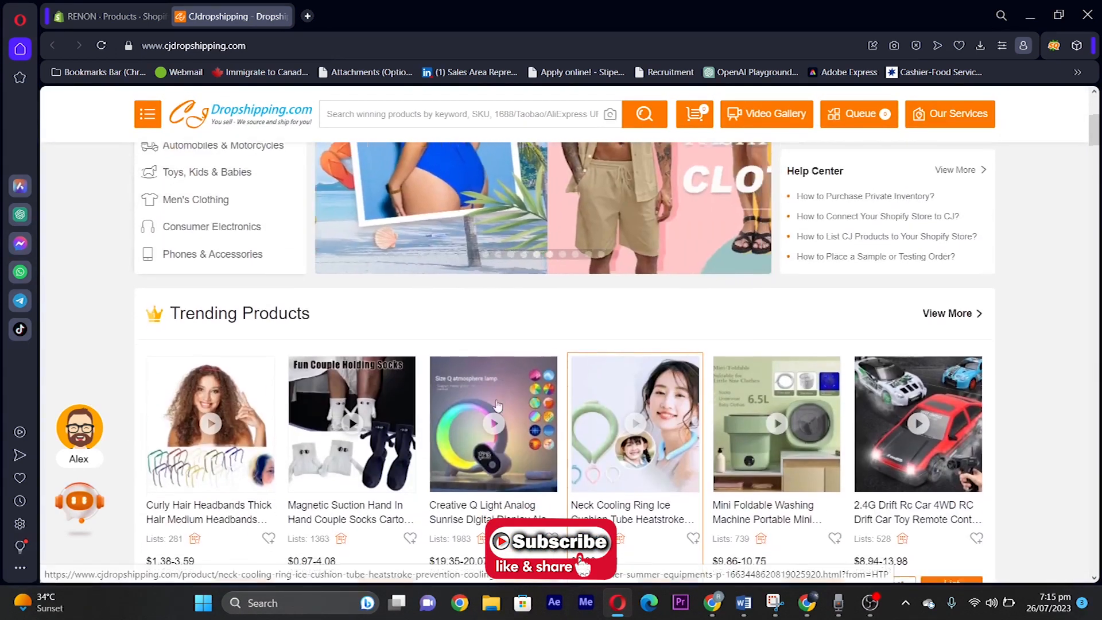
pyautogui.scroll(-10, 500, 402)
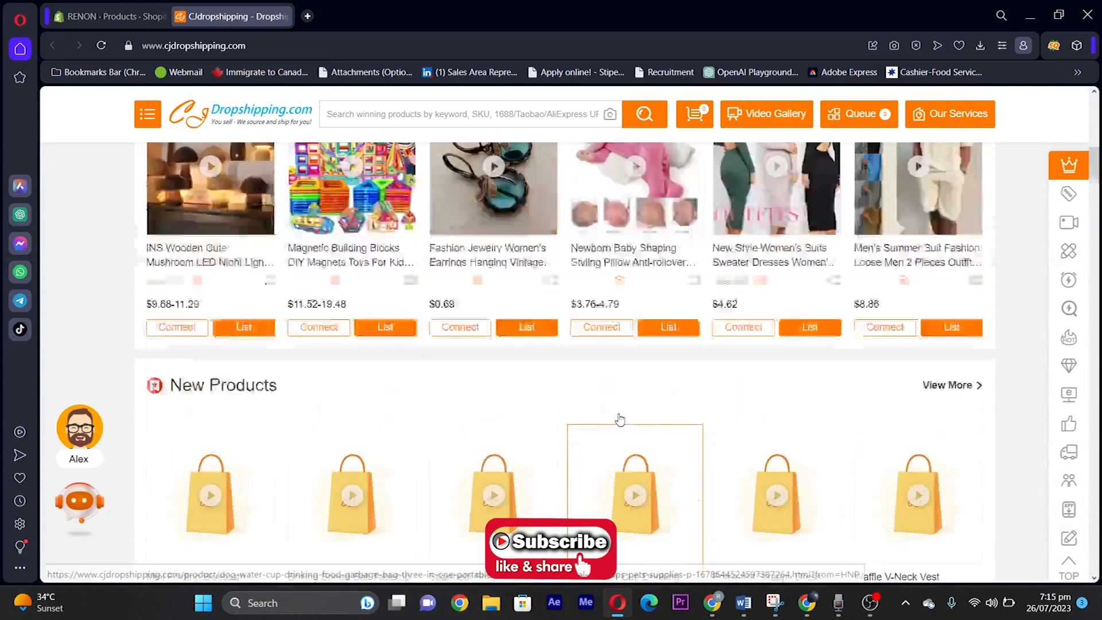
pyautogui.scroll(8, 619, 417)
pyautogui.scroll(8, 619, 417)
pyautogui.scroll(-8, 476, 436)
pyautogui.moveTo(476, 436)
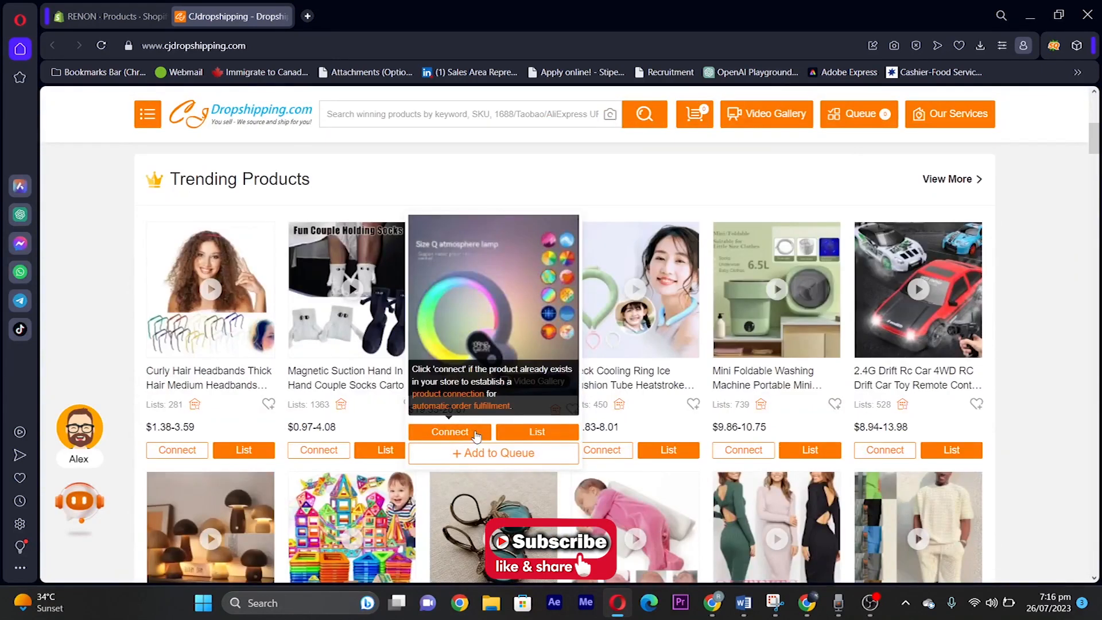
pyautogui.scroll(-6, 476, 437)
pyautogui.scroll(7, 458, 459)
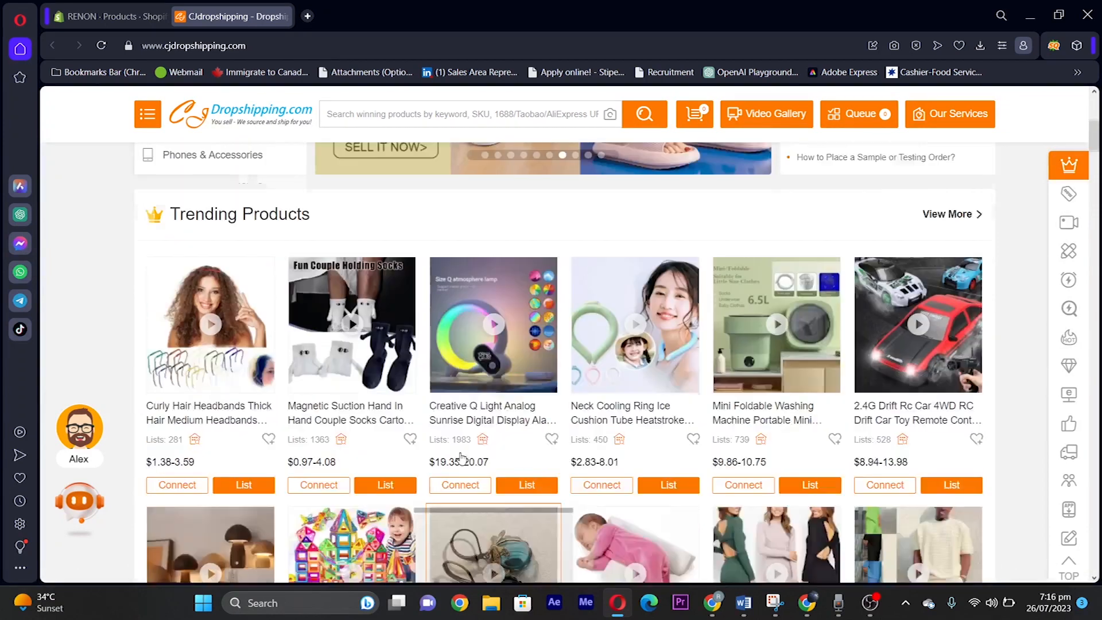
pyautogui.scroll(1, 461, 457)
pyautogui.scroll(-1, 364, 436)
pyautogui.moveTo(364, 436)
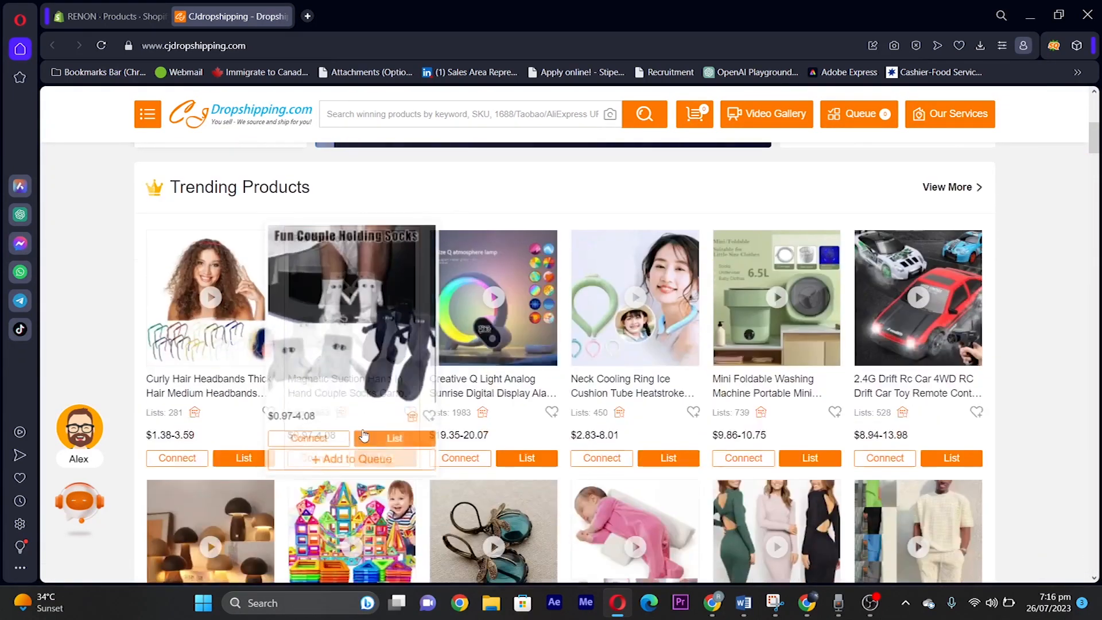
# - Open the Jewelry & Watches category from the Hot Selling Categories section
pyautogui.scroll(-7, 574, 315)
pyautogui.scroll(-2, 574, 315)
pyautogui.scroll(-6, 747, 367)
pyautogui.click(472, 329)
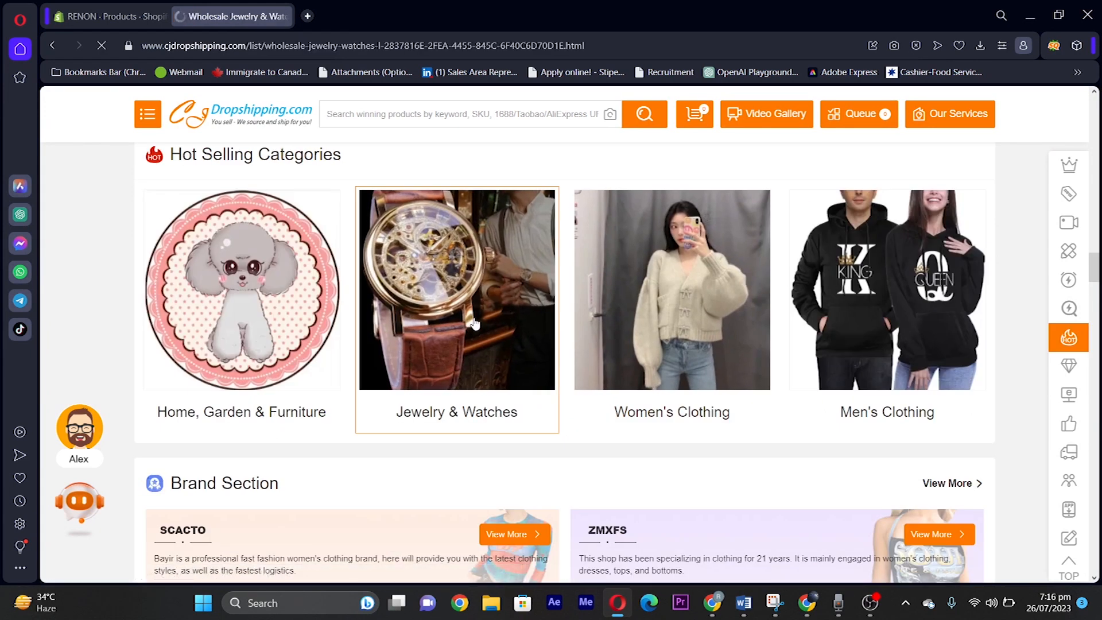
# - Open the product page of the Men's Beaded Haematite Cross Bracelet Set from the category listing
pyautogui.scroll(-3, 1007, 432)
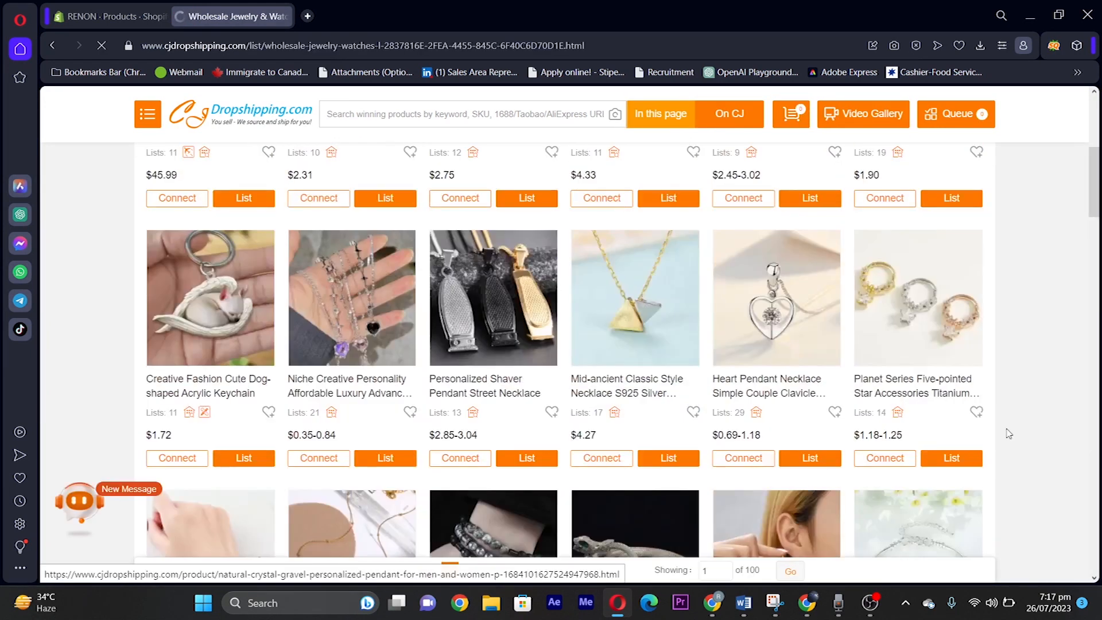
pyautogui.scroll(-3, 1009, 433)
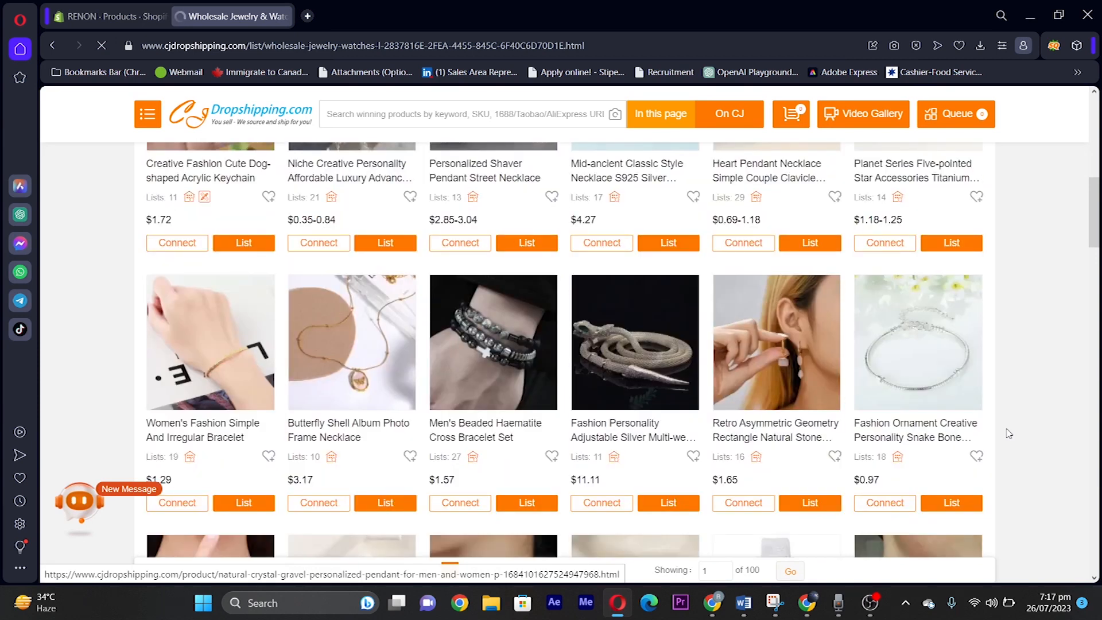
pyautogui.scroll(-2, 1009, 433)
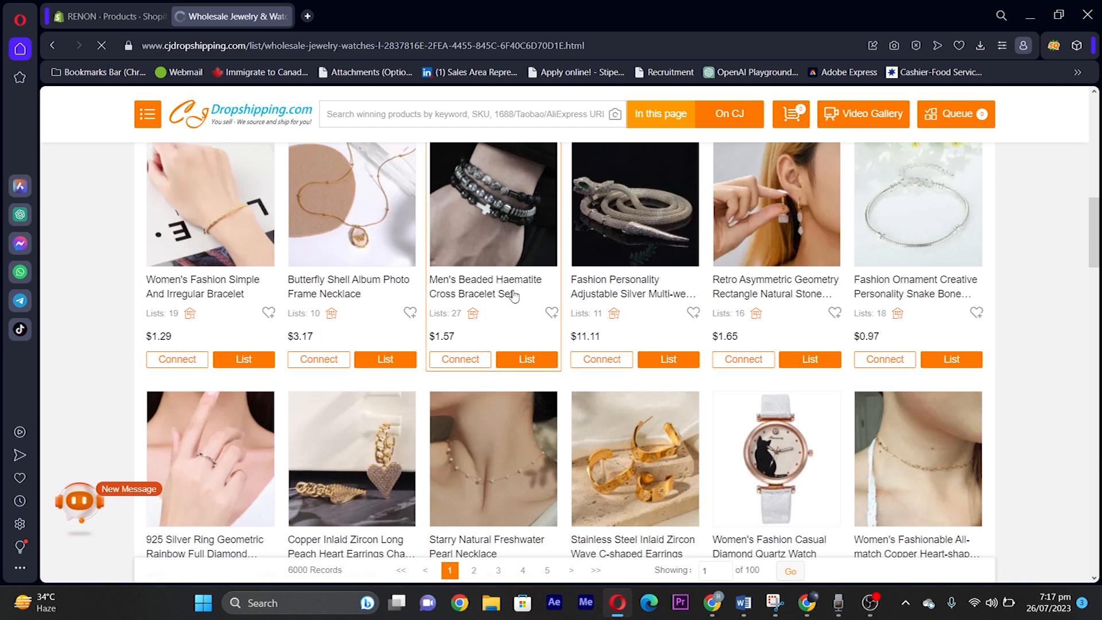
pyautogui.click(497, 283)
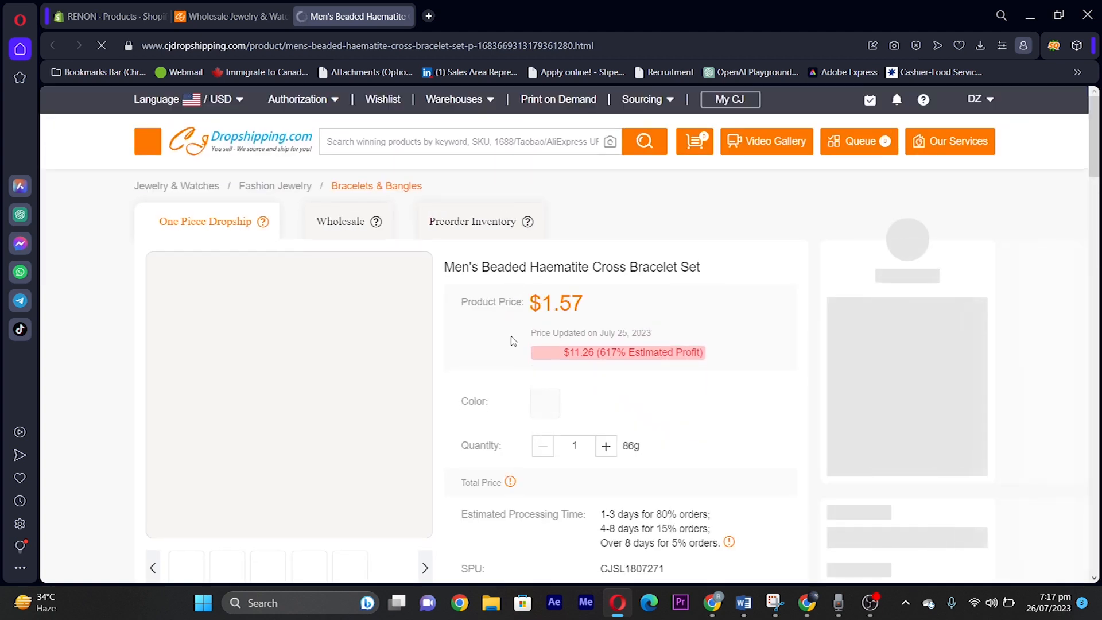
# - Review the bracelet set's estimated processing times, fees and available listing options on its product page
pyautogui.scroll(-3, 549, 338)
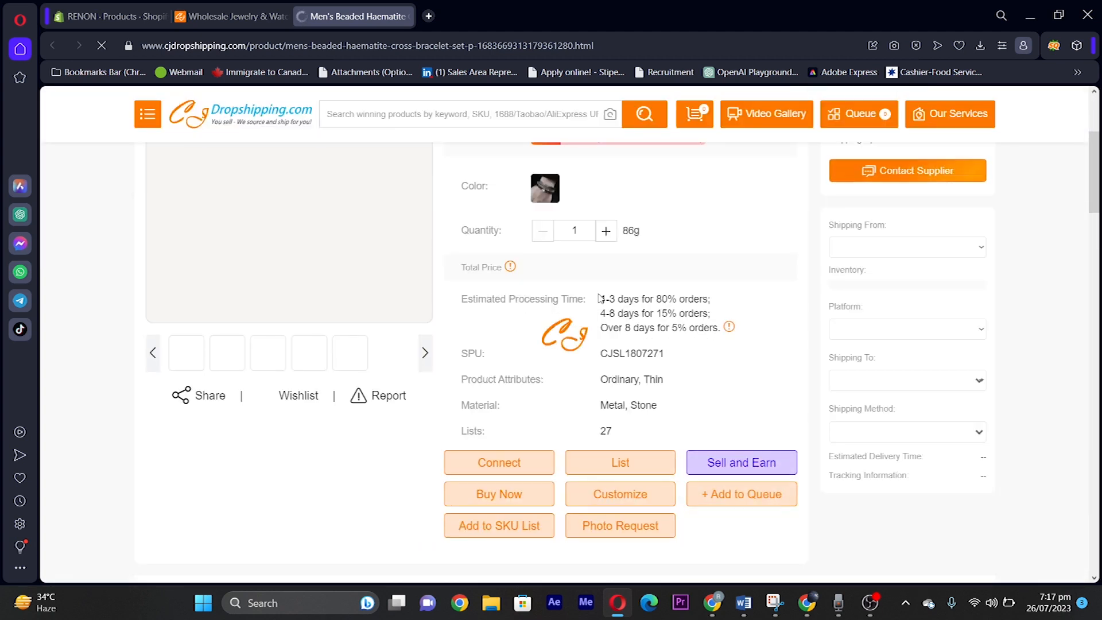
pyautogui.moveTo(601, 300); pyautogui.dragTo(728, 302)
pyautogui.click(607, 331)
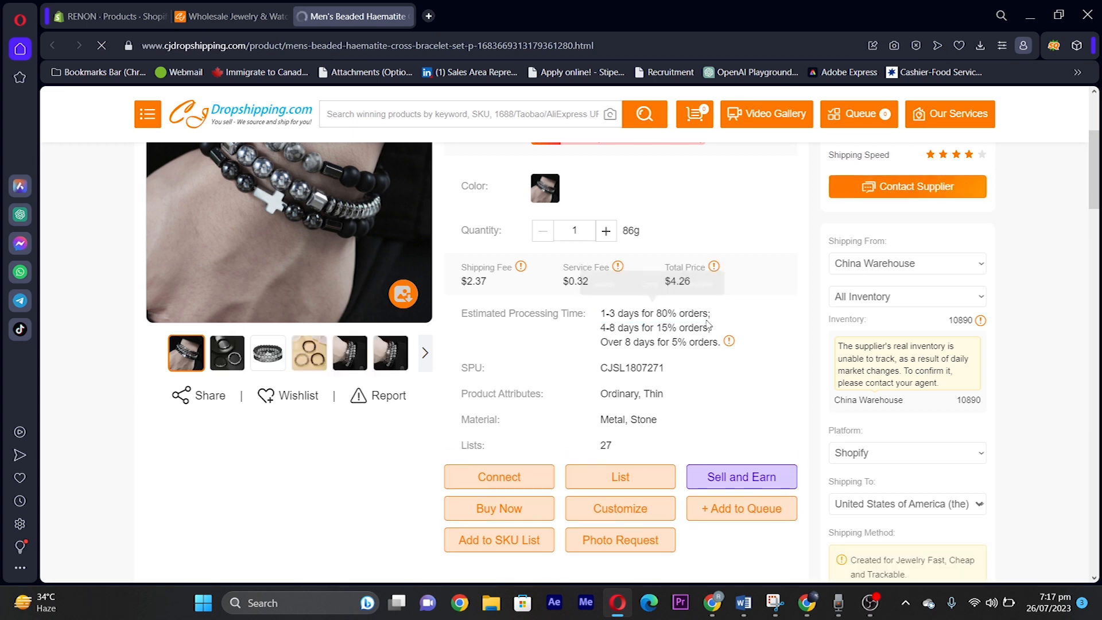
pyautogui.moveTo(607, 332); pyautogui.dragTo(707, 344)
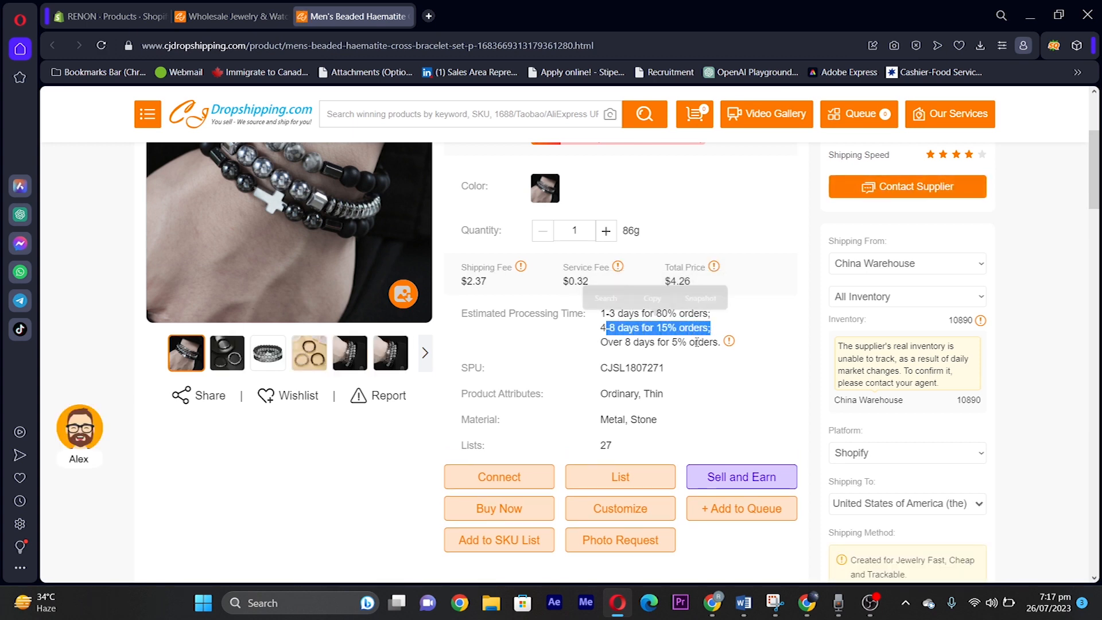
pyautogui.click(620, 355)
pyautogui.scroll(-3, 620, 354)
pyautogui.scroll(4, 516, 413)
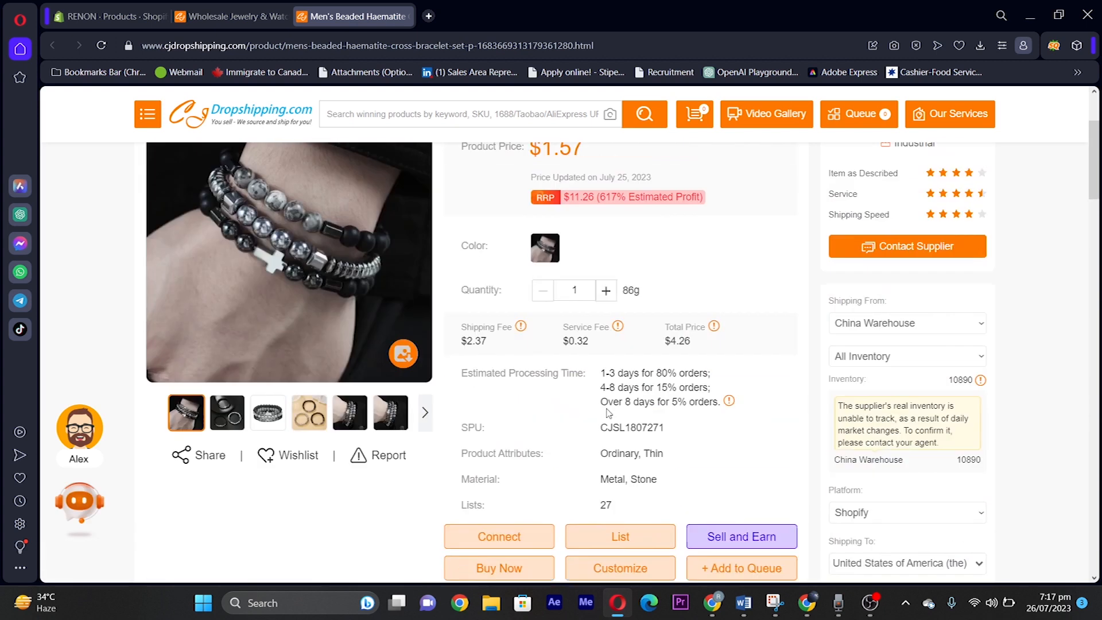
pyautogui.scroll(-2, 517, 412)
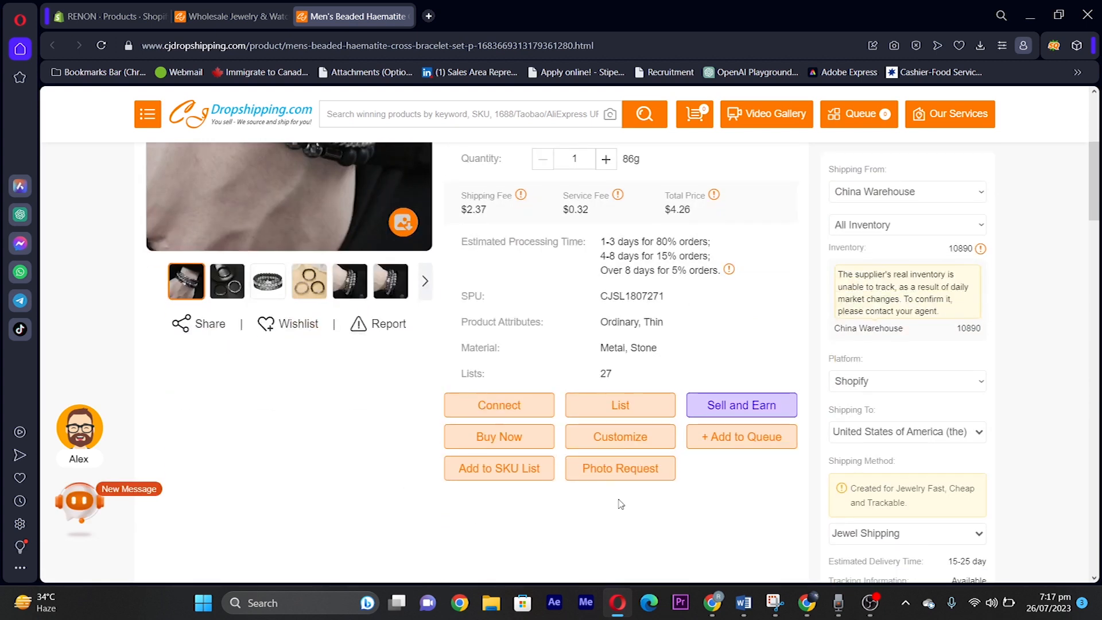
pyautogui.click(613, 410)
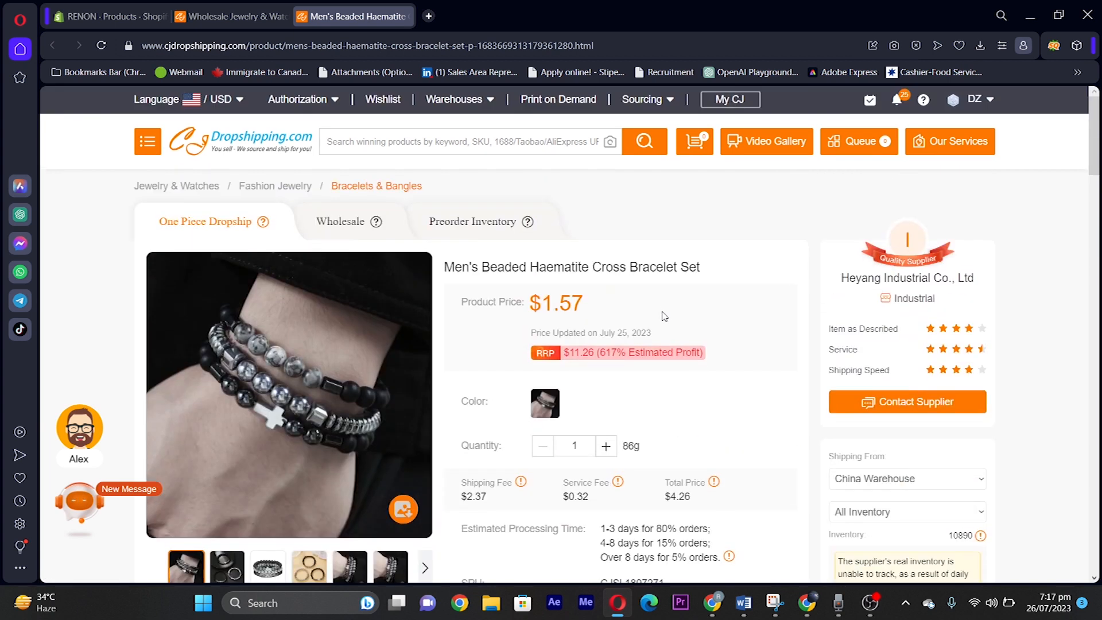
# - Open the My CJ dashboard and view the authorized Shopify stores under Store Authorization
pyautogui.click(730, 99)
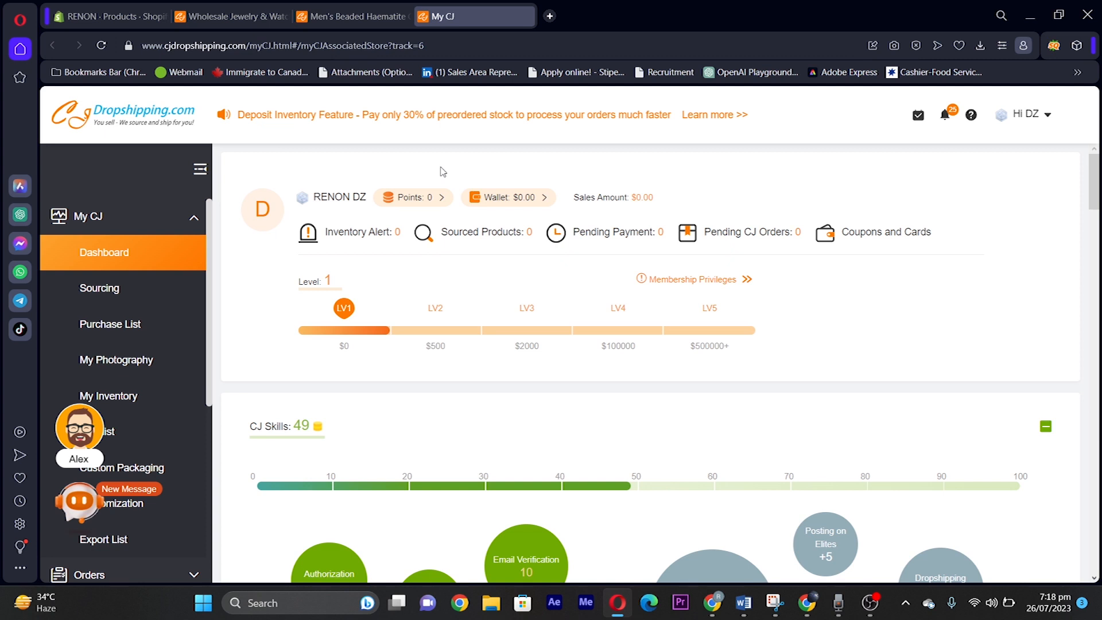
pyautogui.scroll(-2, 345, 241)
pyautogui.scroll(-2, 202, 387)
pyautogui.moveTo(209, 392); pyautogui.dragTo(215, 478)
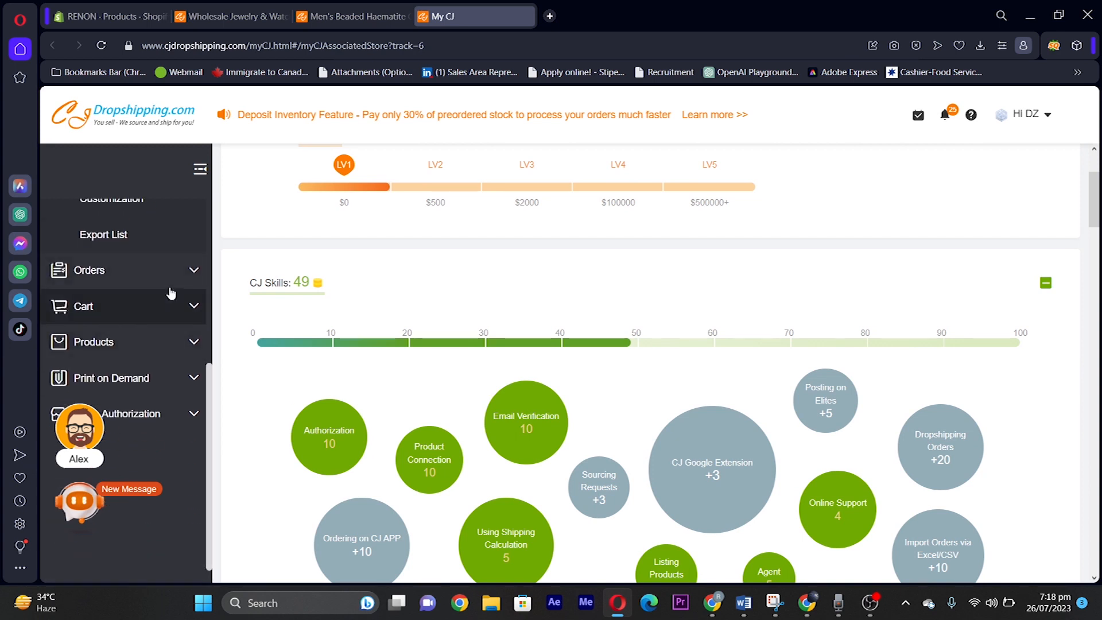
pyautogui.scroll(-1, 91, 390)
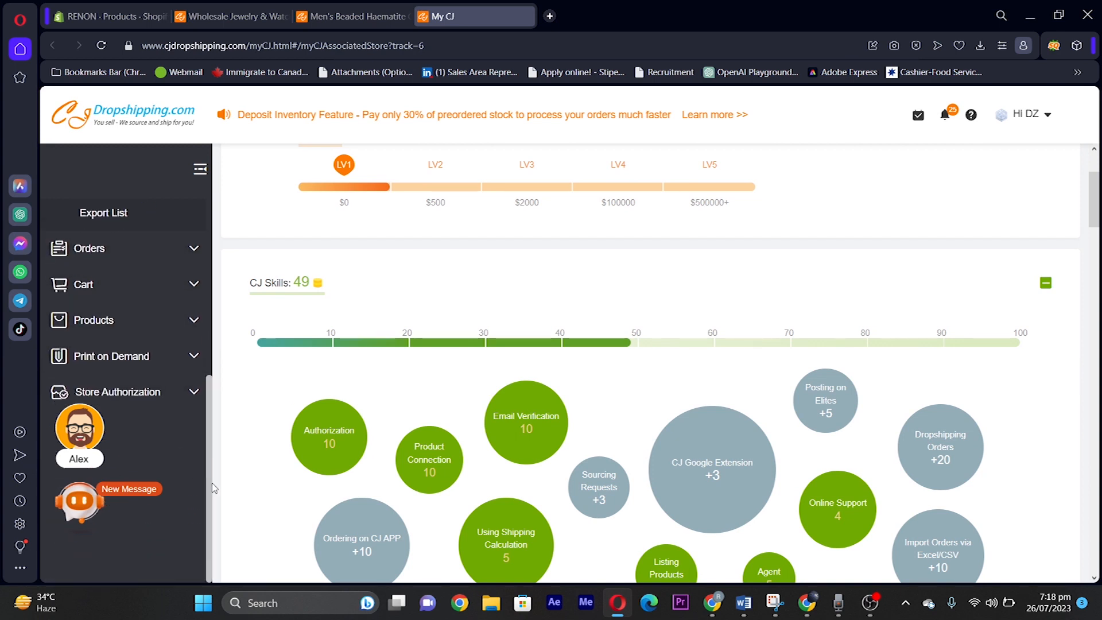
pyautogui.click(91, 391)
pyautogui.scroll(-5, 167, 374)
pyautogui.scroll(8, 109, 227)
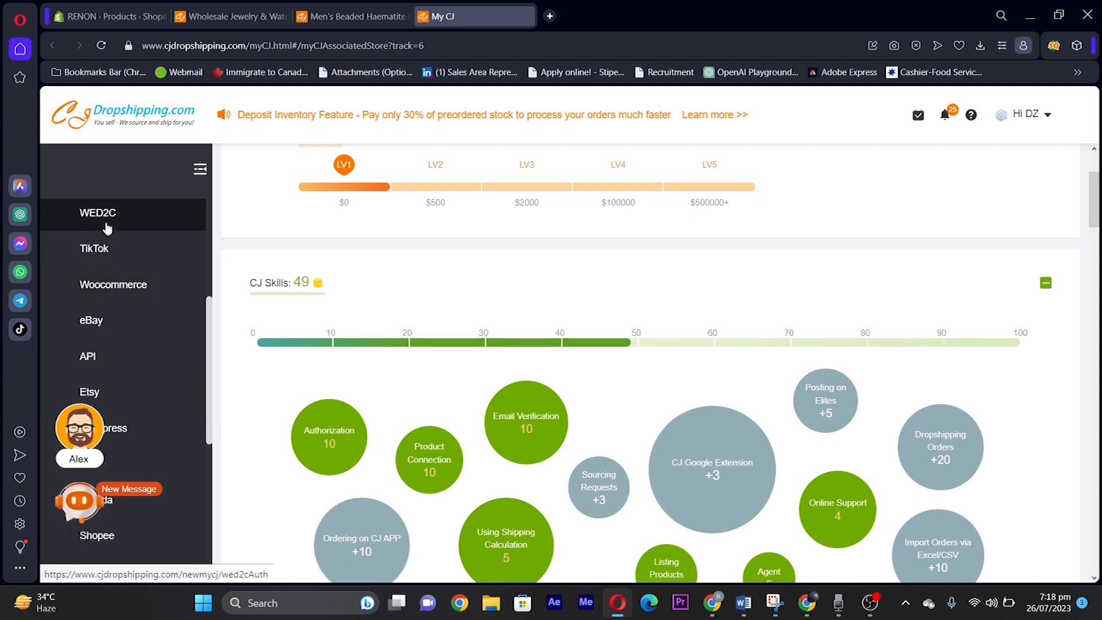
pyautogui.click(96, 322)
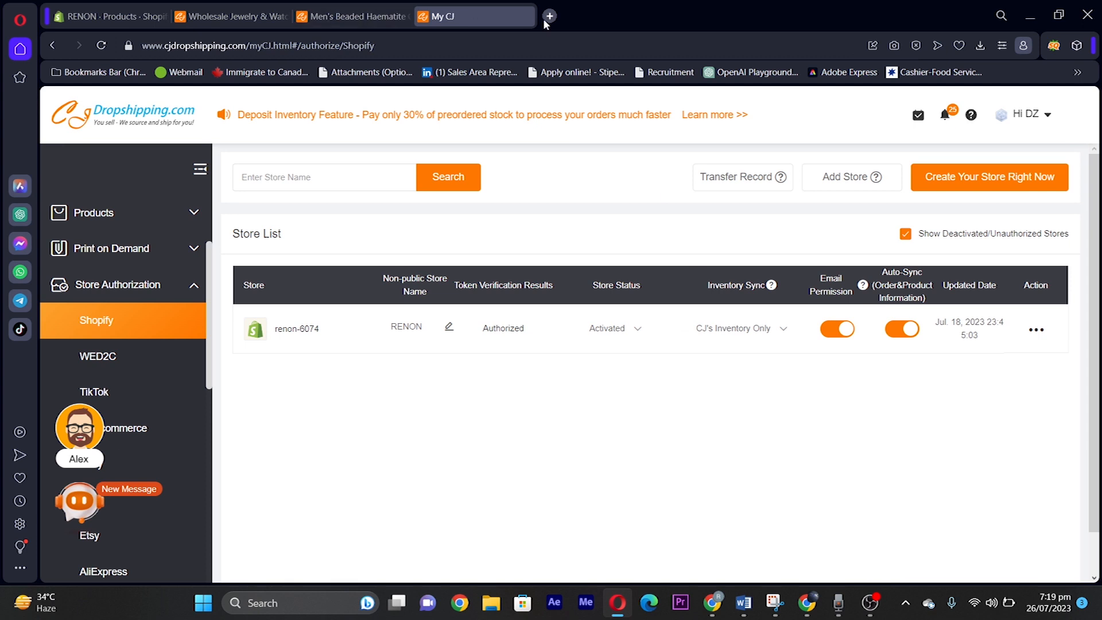
# - Close the My CJ page and open the listing form for the Men's Beaded Haematite Cross Bracelet Set
pyautogui.click(526, 17)
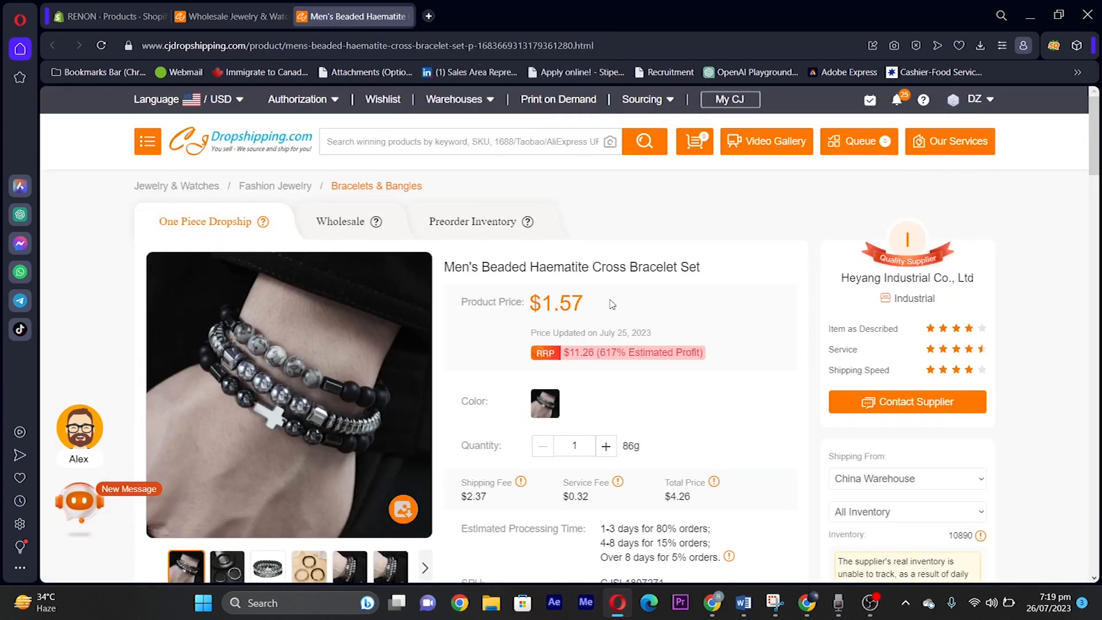
pyautogui.scroll(-5, 743, 312)
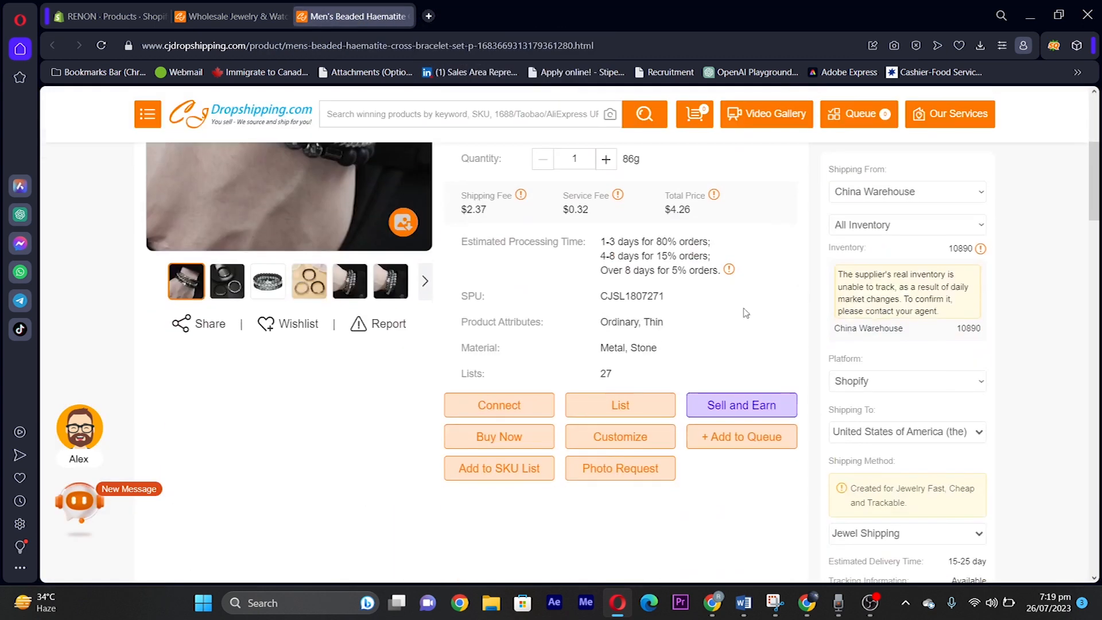
pyautogui.click(621, 406)
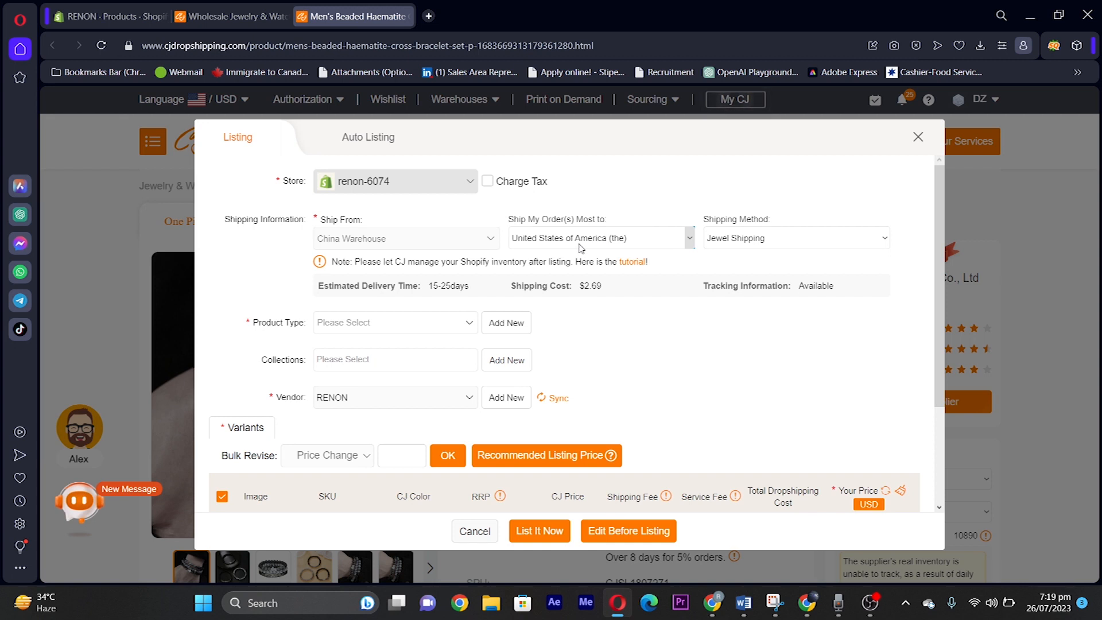
# - Set the listing's shipping method to CJPacket Ordinary and check its estimated delivery time
pyautogui.click(761, 236)
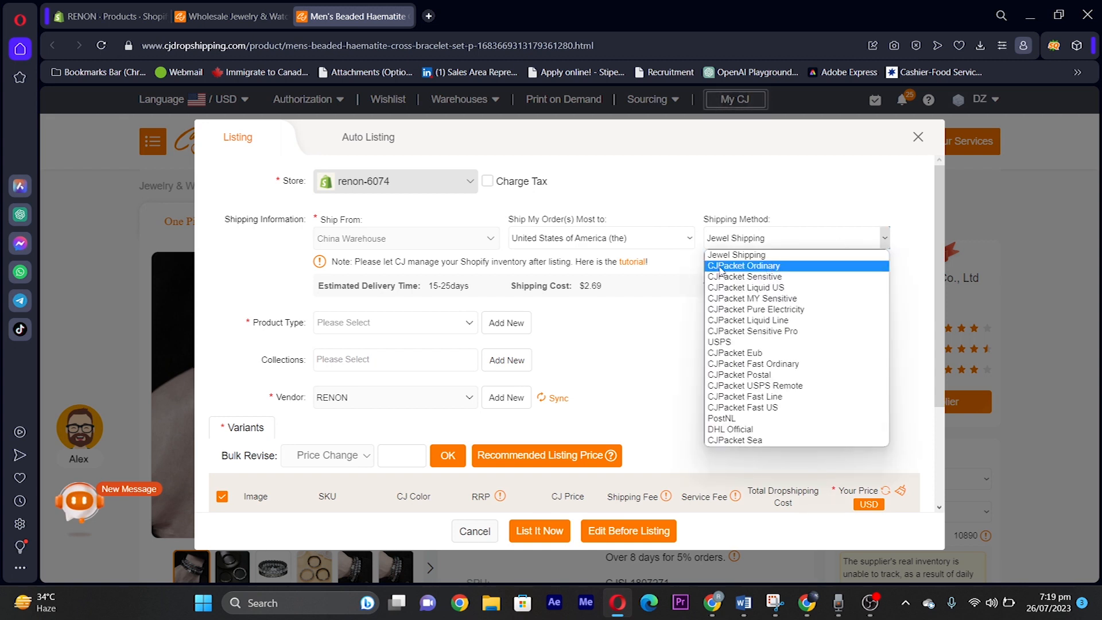
pyautogui.click(740, 267)
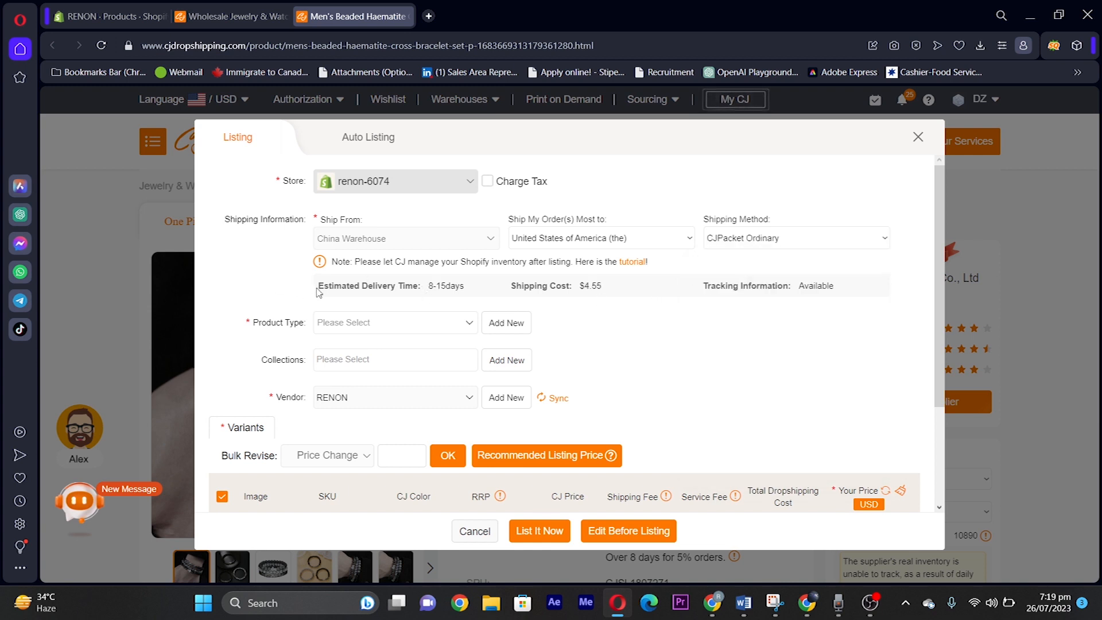
pyautogui.moveTo(429, 286); pyautogui.dragTo(473, 286)
pyautogui.click(477, 288)
# - Try the DHL Official shipping method to compare its shipping cost, and switch back to CJPacket Ordinary
pyautogui.click(804, 244)
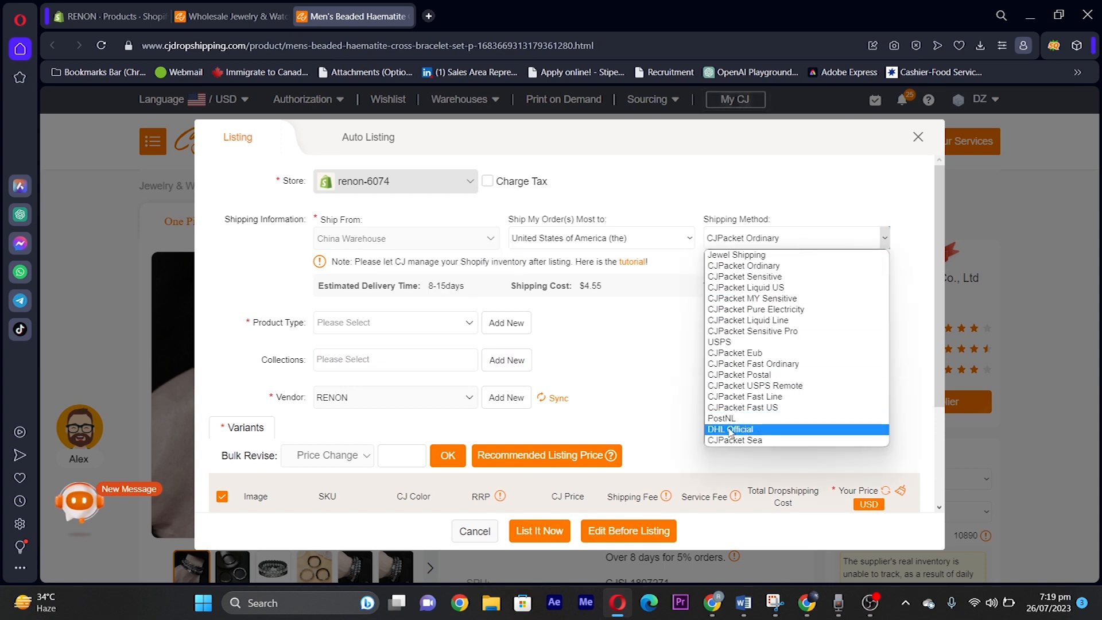
pyautogui.click(731, 430)
pyautogui.moveTo(581, 288); pyautogui.dragTo(630, 290)
pyautogui.click(775, 241)
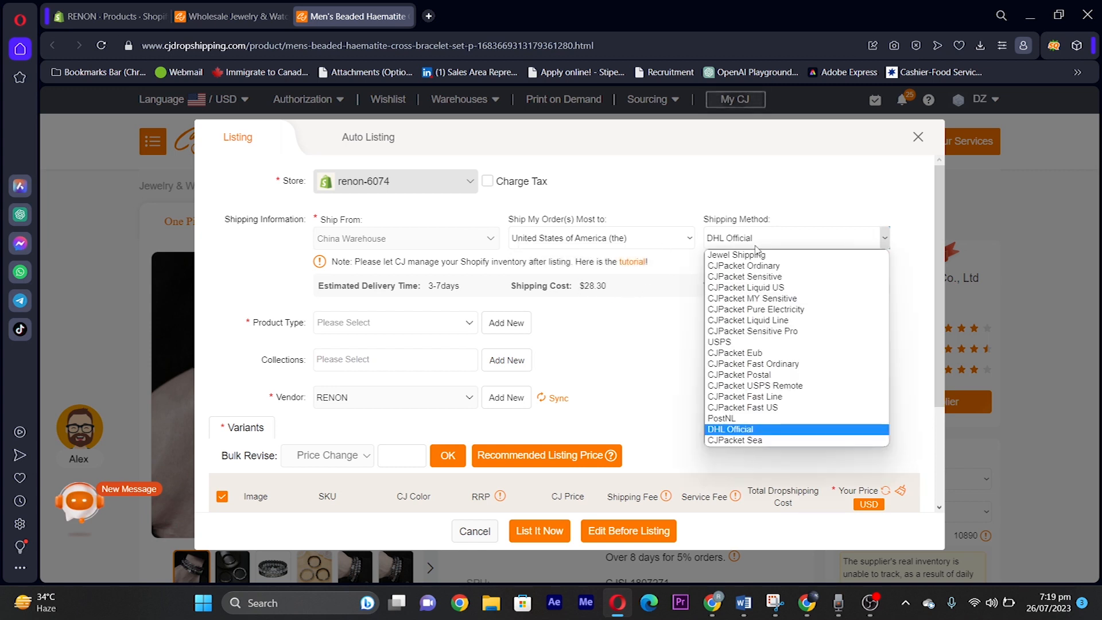
pyautogui.click(744, 268)
pyautogui.moveTo(610, 287); pyautogui.dragTo(582, 296)
pyautogui.click(594, 311)
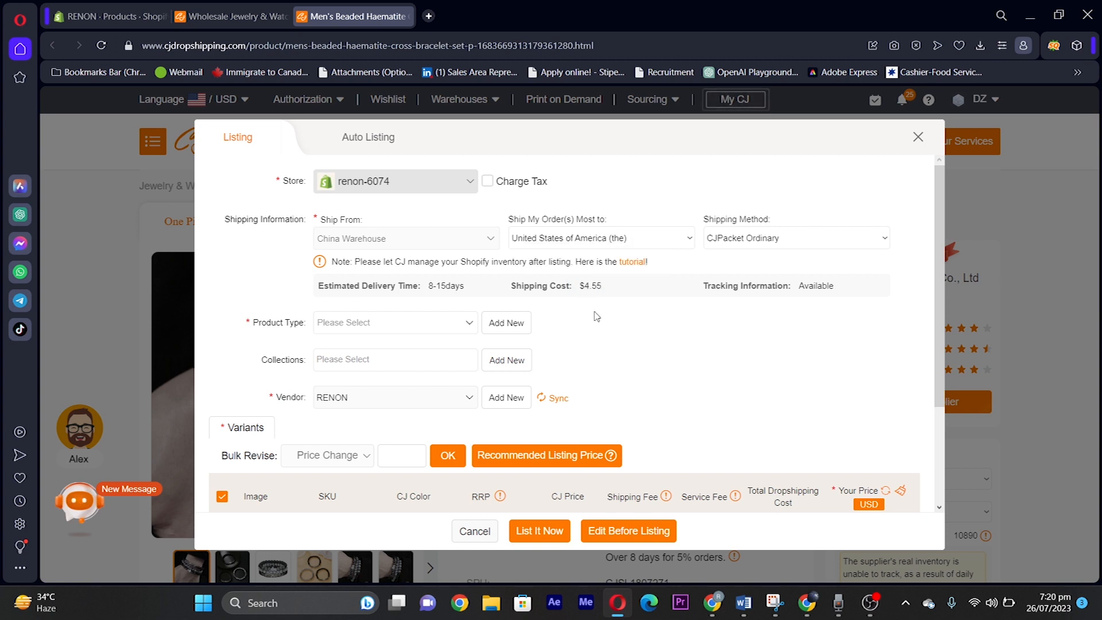
# - Set the listing's product type to Gadget and its collection to Fusion
pyautogui.click(385, 328)
pyautogui.click(385, 328)
pyautogui.moveTo(254, 328); pyautogui.dragTo(302, 324)
pyautogui.click(265, 326)
pyautogui.click(354, 324)
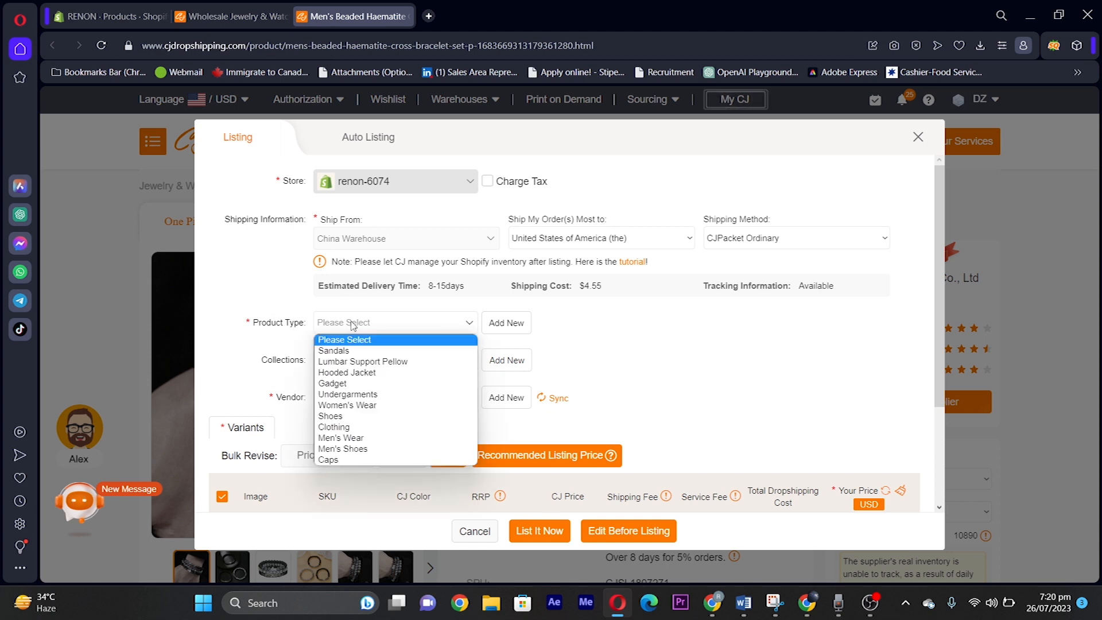
pyautogui.click(339, 384)
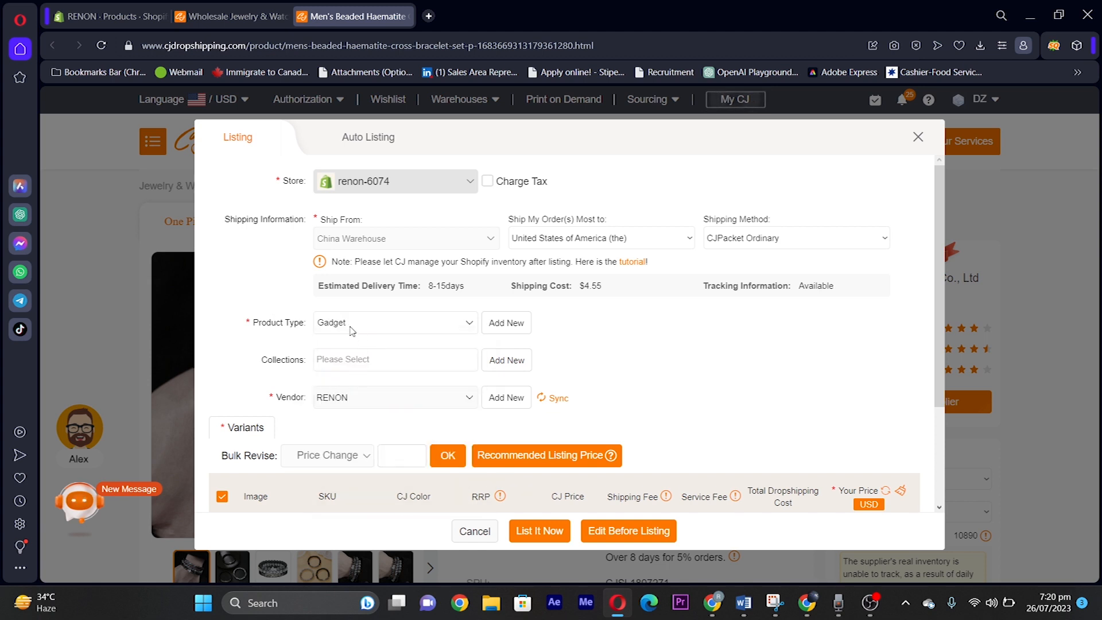
pyautogui.click(341, 360)
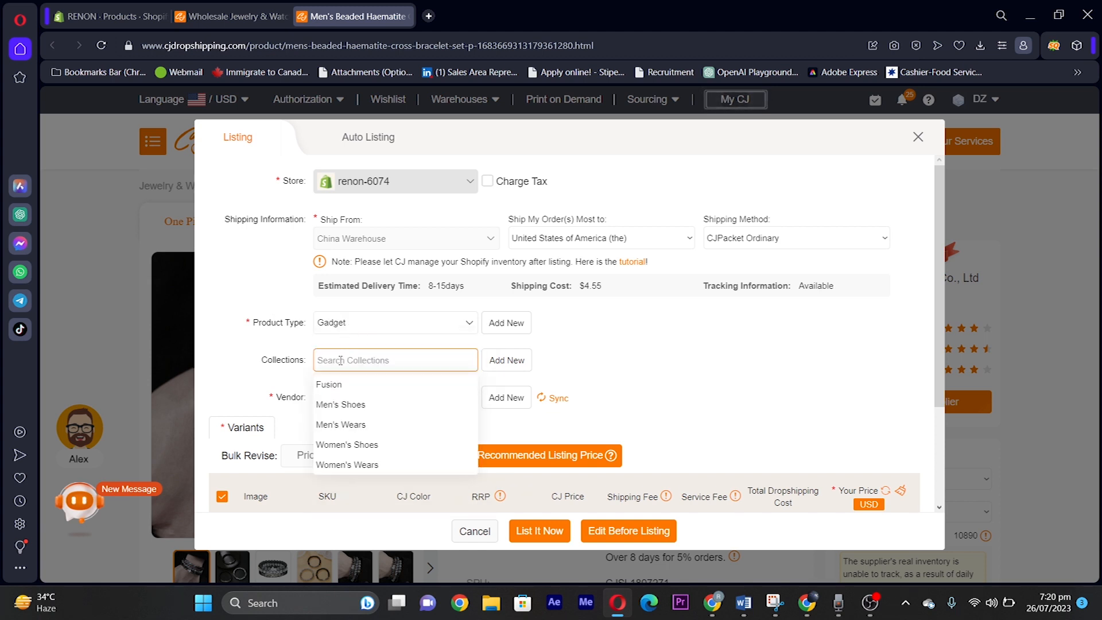
pyautogui.click(337, 383)
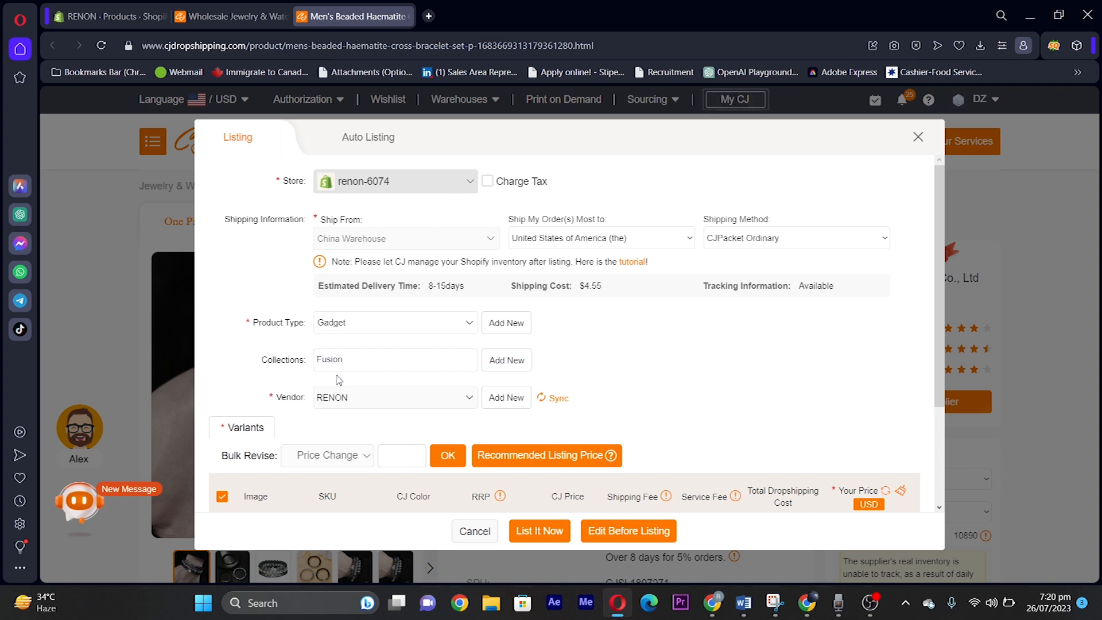
# - Open Calculator, multiply the total dropshipping cost of 6.12 by 2, and return to the listing form
pyautogui.scroll(-3, 646, 345)
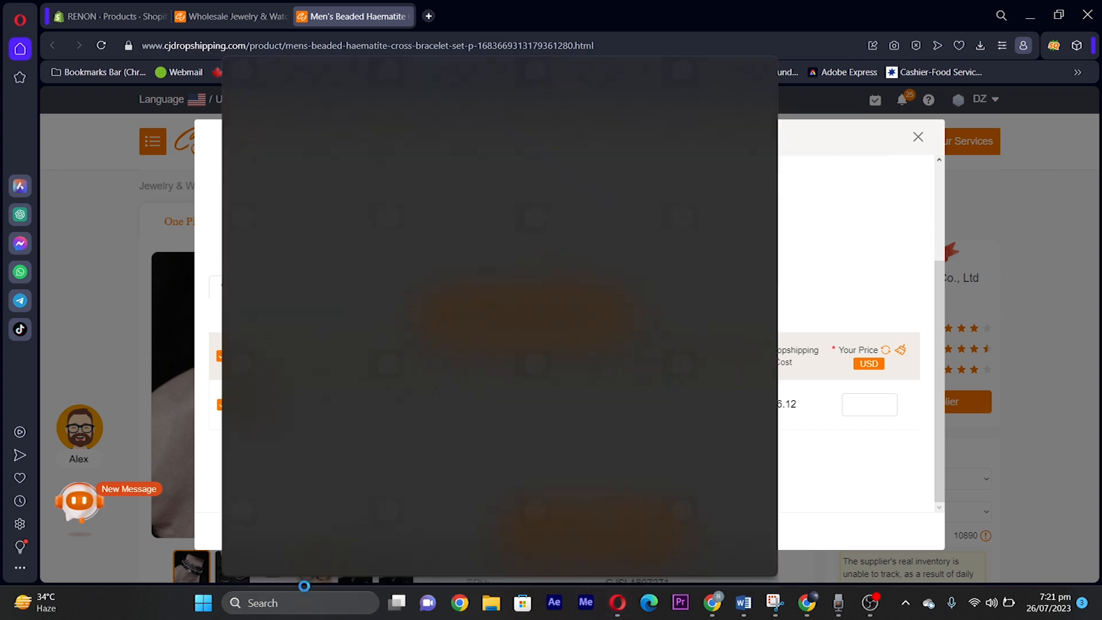
pyautogui.click(305, 600)
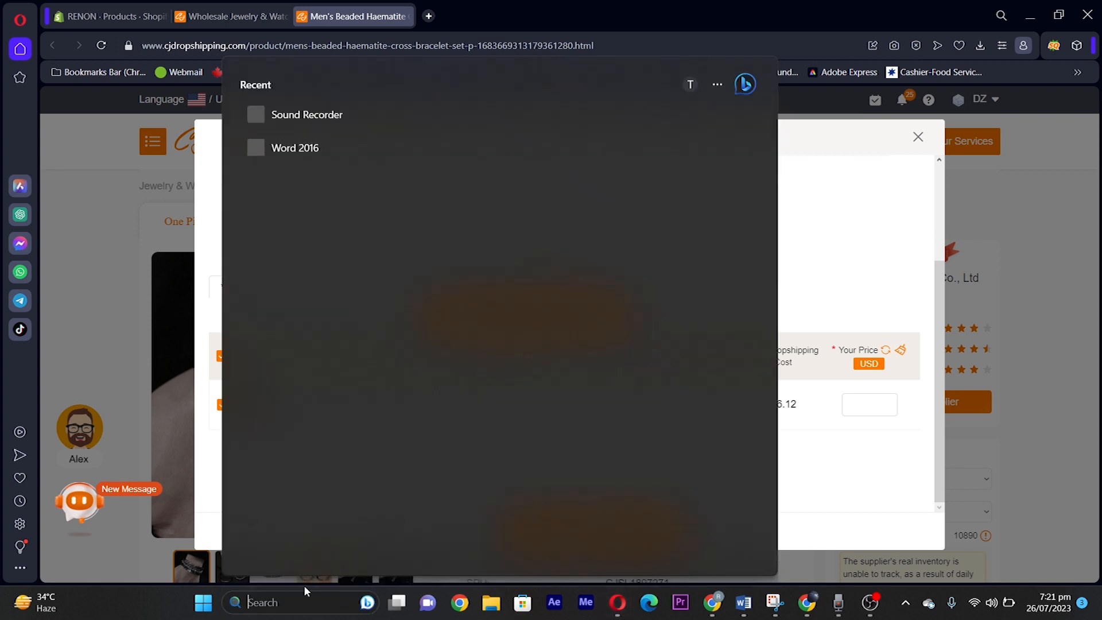
pyautogui.write('cul')
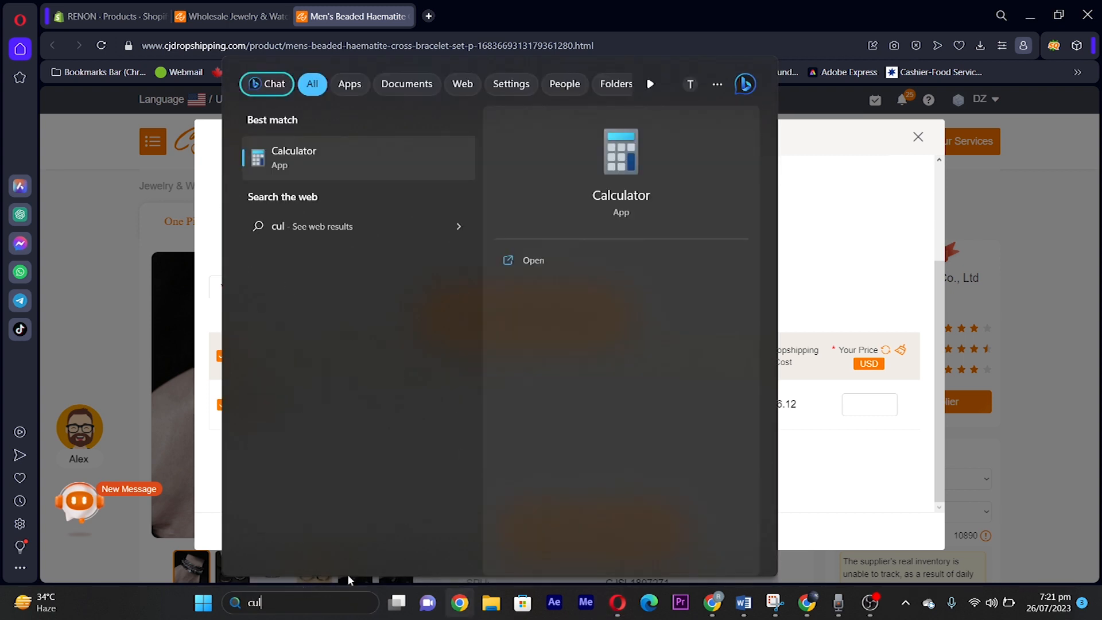
pyautogui.click(340, 156)
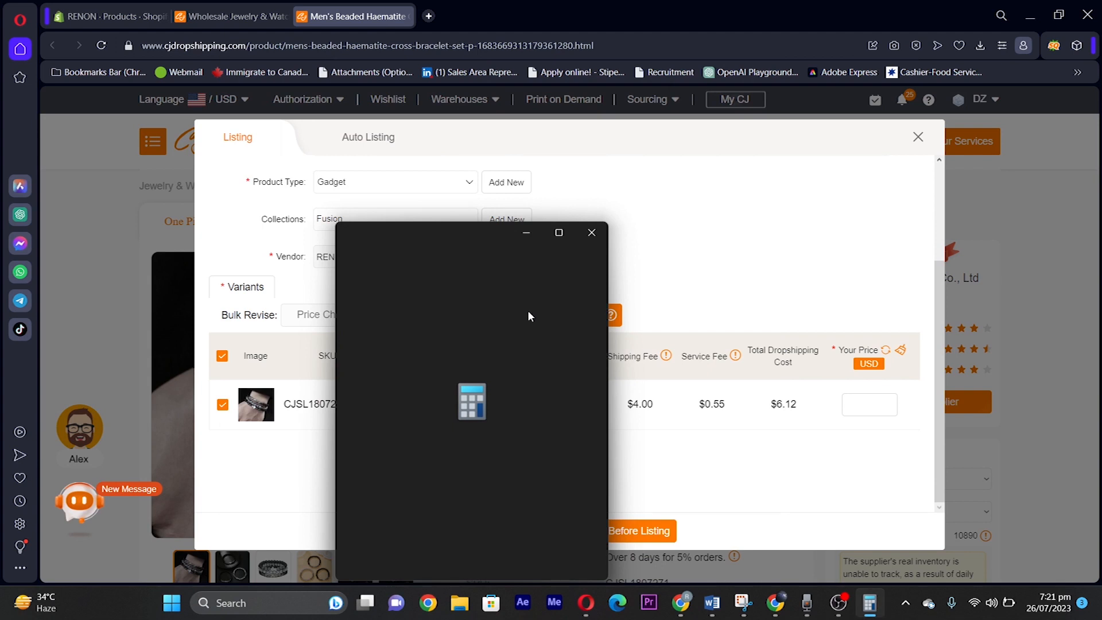
pyautogui.moveTo(490, 236); pyautogui.dragTo(422, 181)
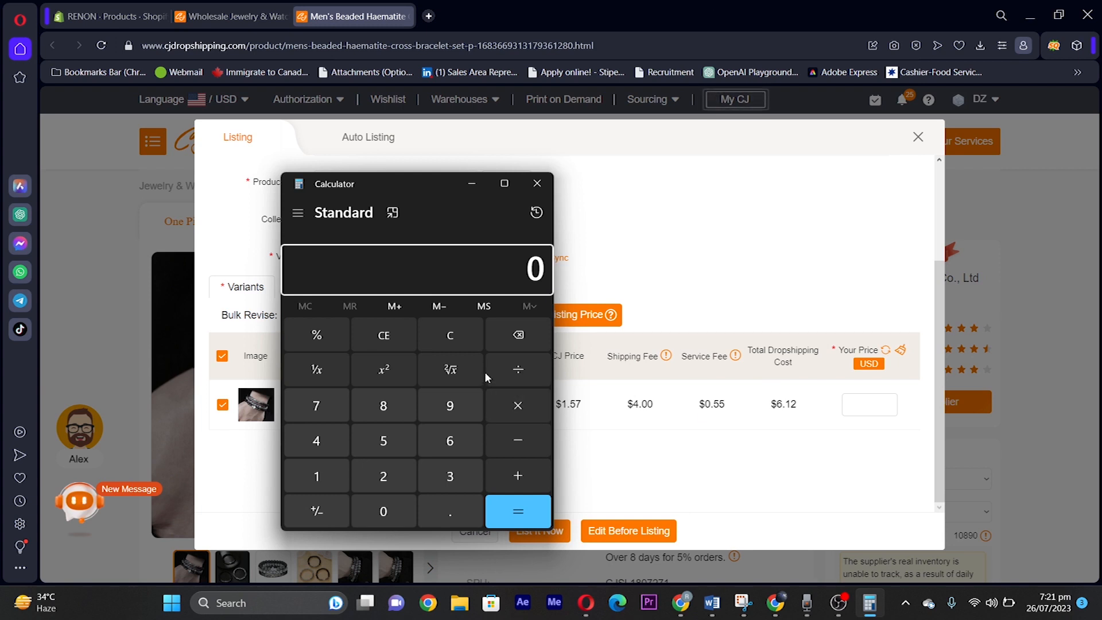
pyautogui.write('6.12*')
pyautogui.write('2')
pyautogui.press('Return')
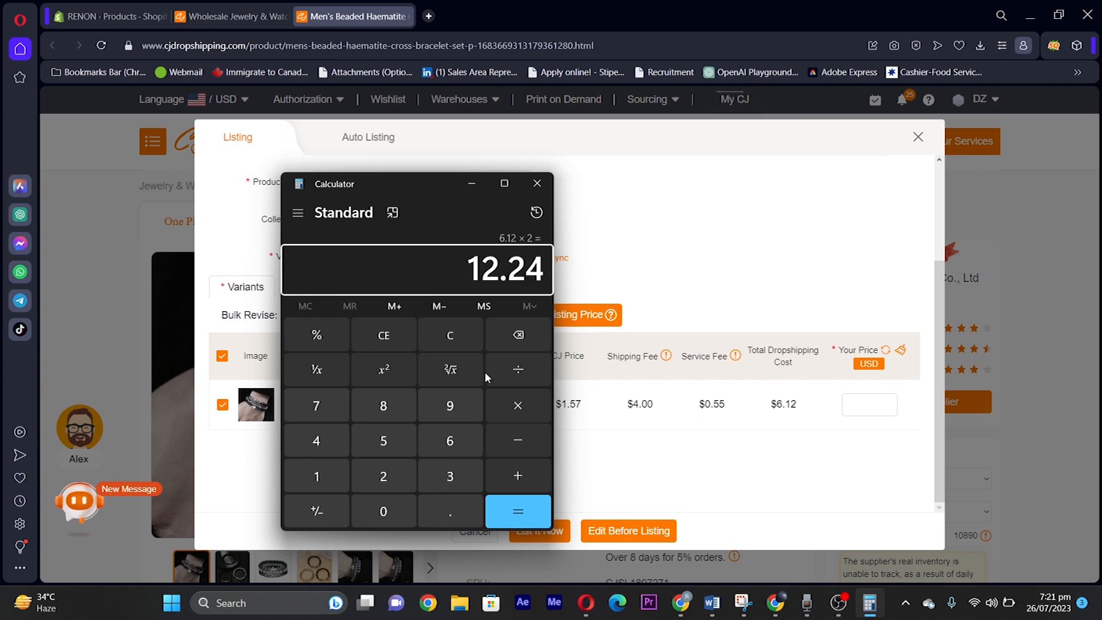
pyautogui.click(471, 185)
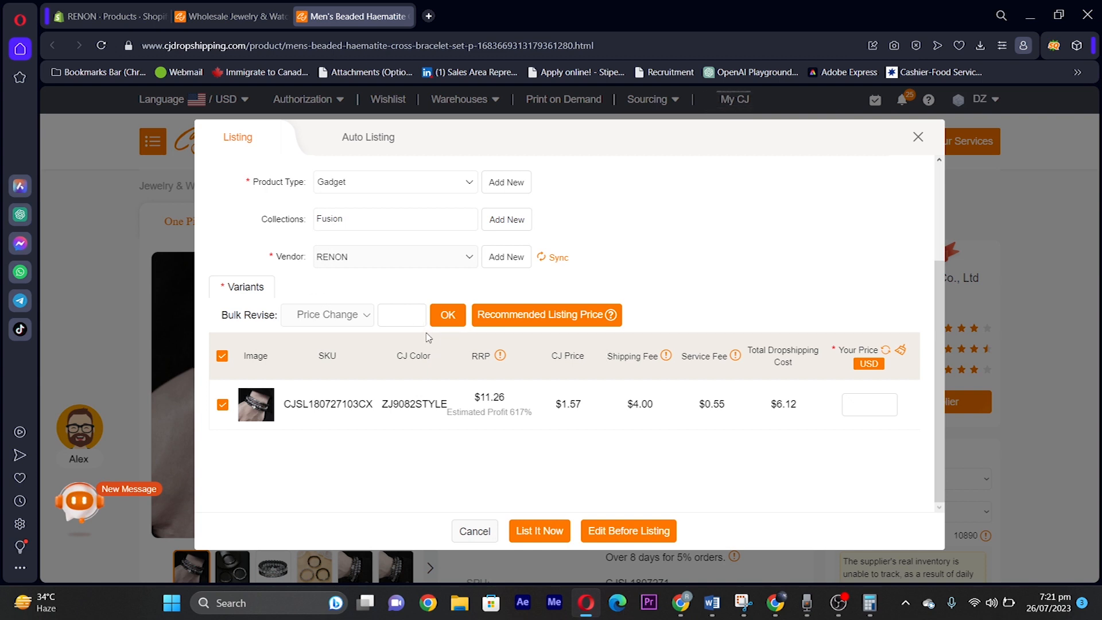
# - Apply a bulk price of 12.24 USD to the bracelet variant and sync the vendor
pyautogui.click(402, 314)
pyautogui.write('12.24')
pyautogui.click(448, 315)
pyautogui.click(554, 260)
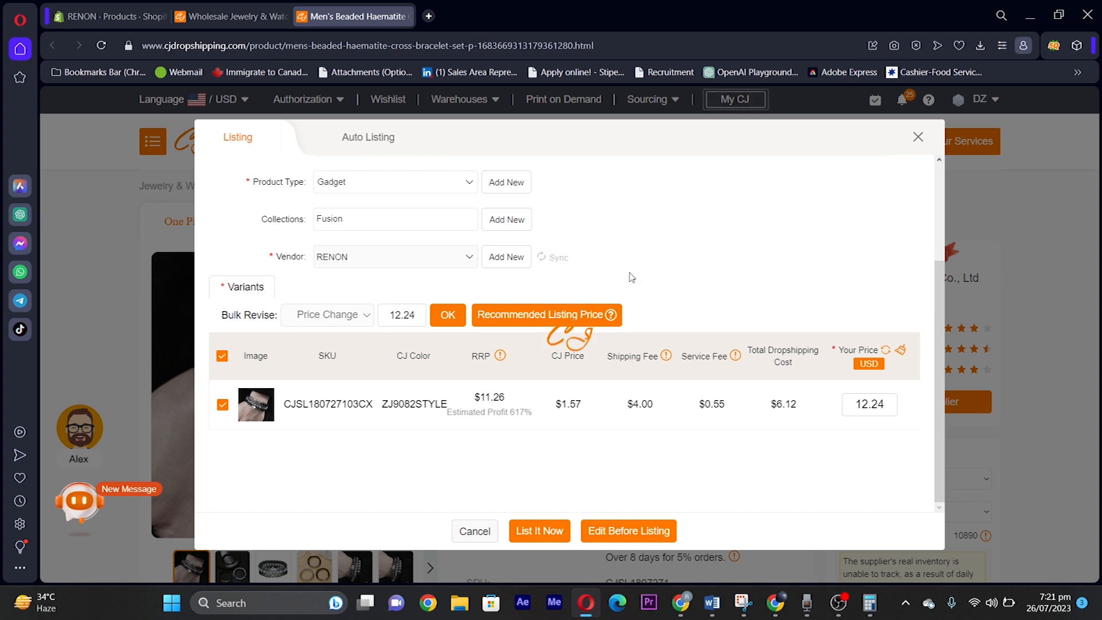
# - List the bracelet set in the renon-6074 store immediately and close the listing form
pyautogui.click(538, 533)
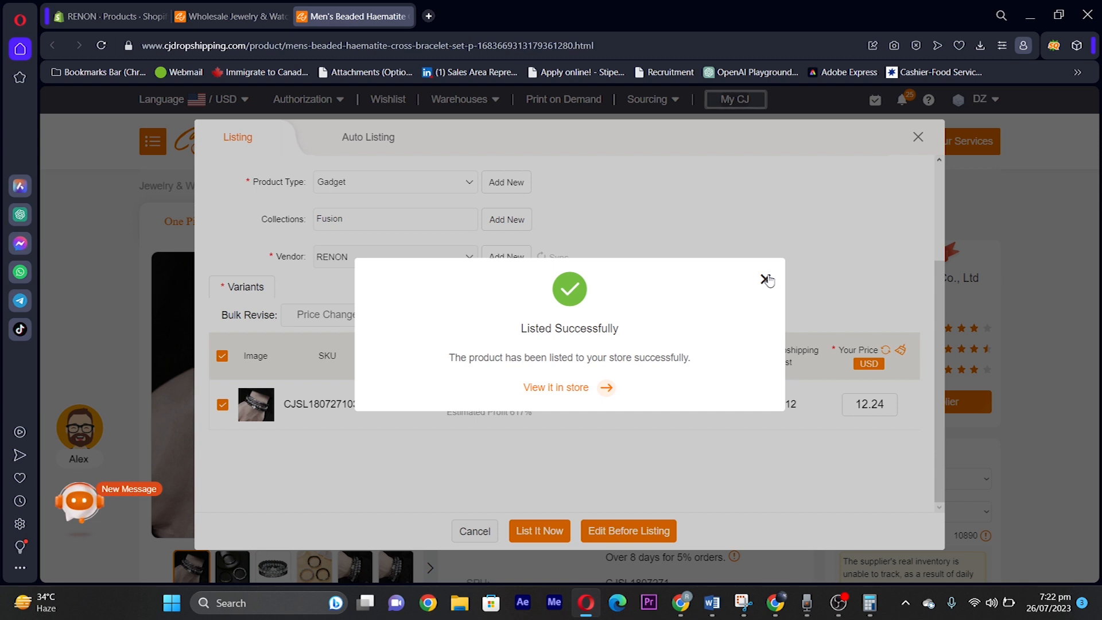
pyautogui.click(906, 143)
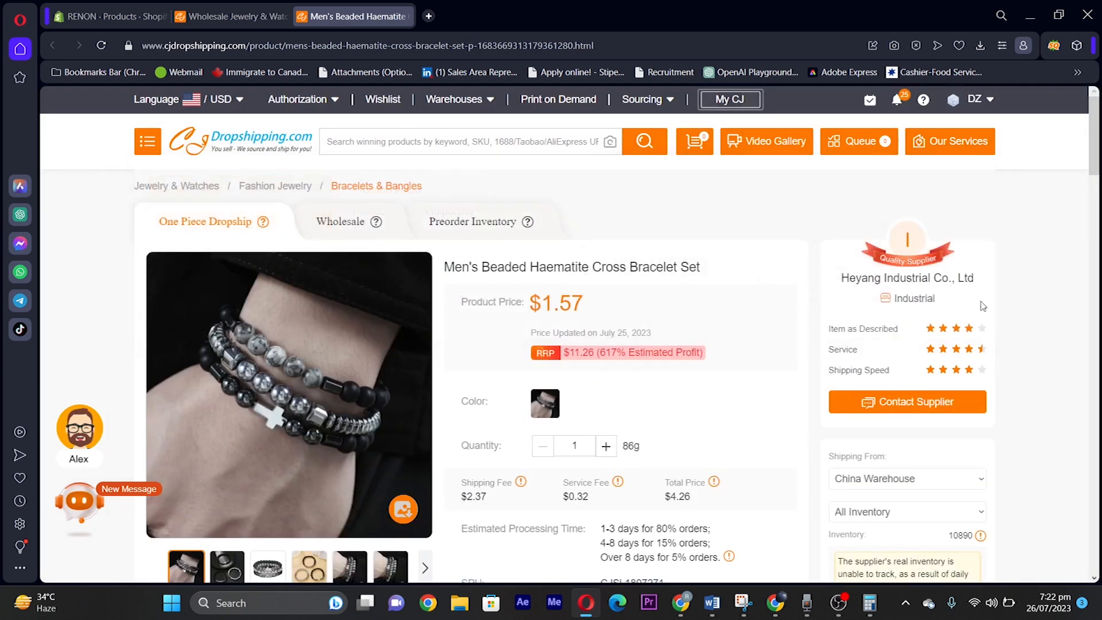
# - Copy the product title, search for it in the Shopify admin, and open the Men's Beaded Haematite Cross Bracelet Set
pyautogui.tripleClick(694, 273)
pyautogui.hotkey('ctrl', 'c')
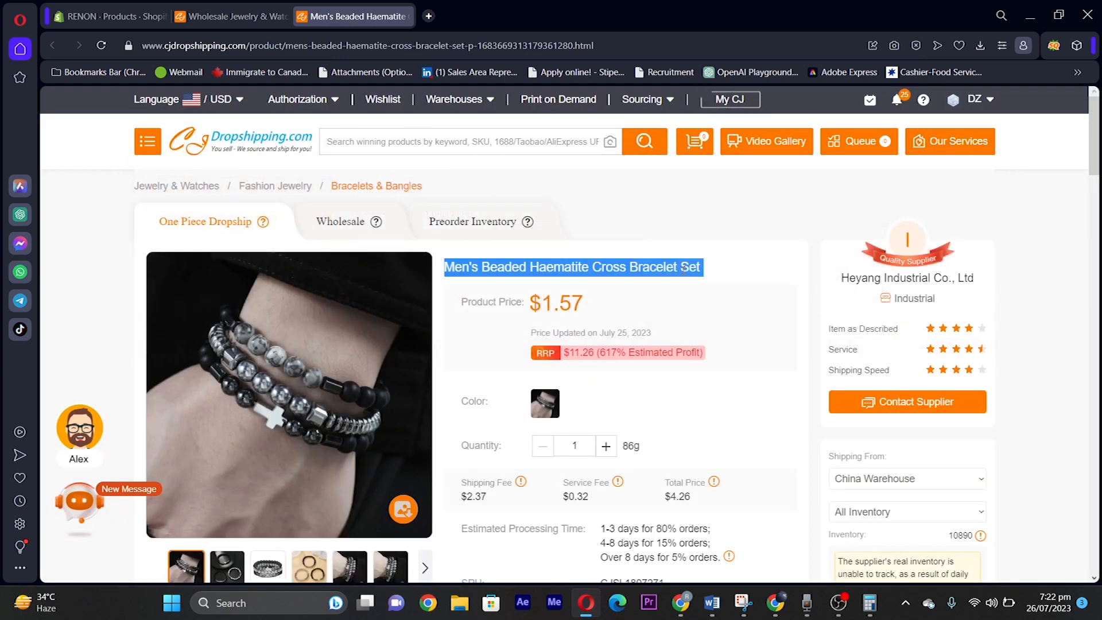
pyautogui.click(101, 16)
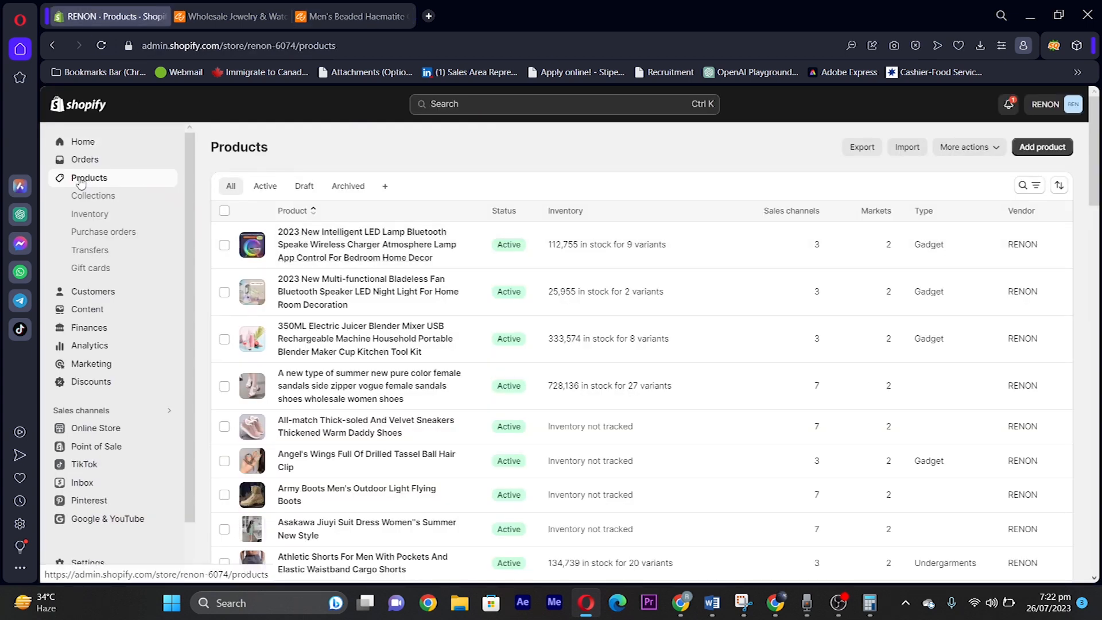
pyautogui.click(451, 106)
pyautogui.hotkey('ctrl', 'v')
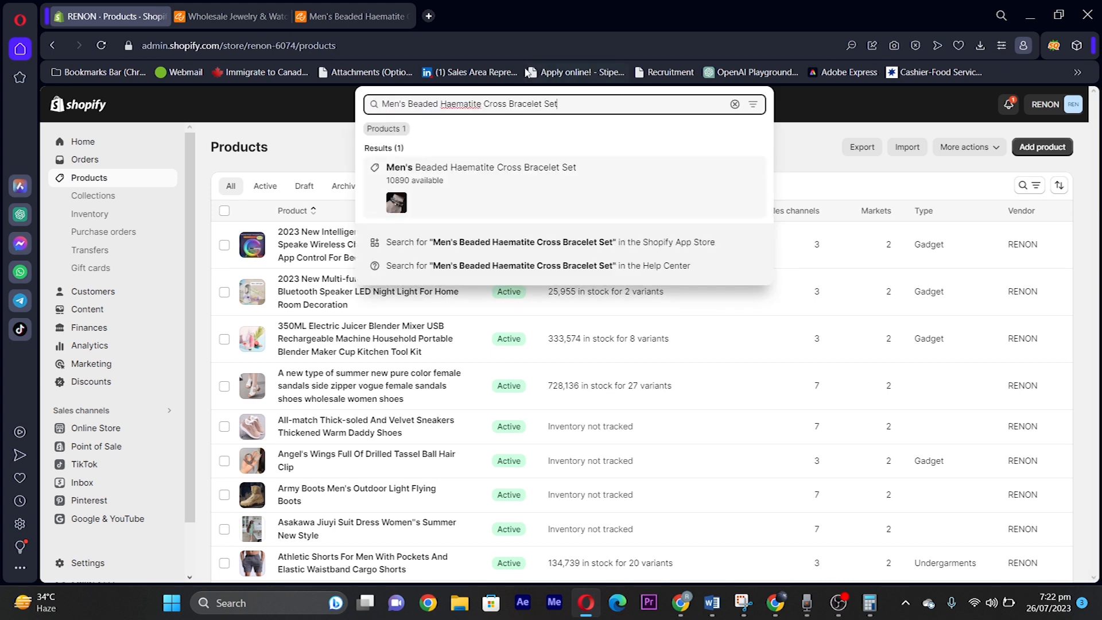
pyautogui.click(468, 184)
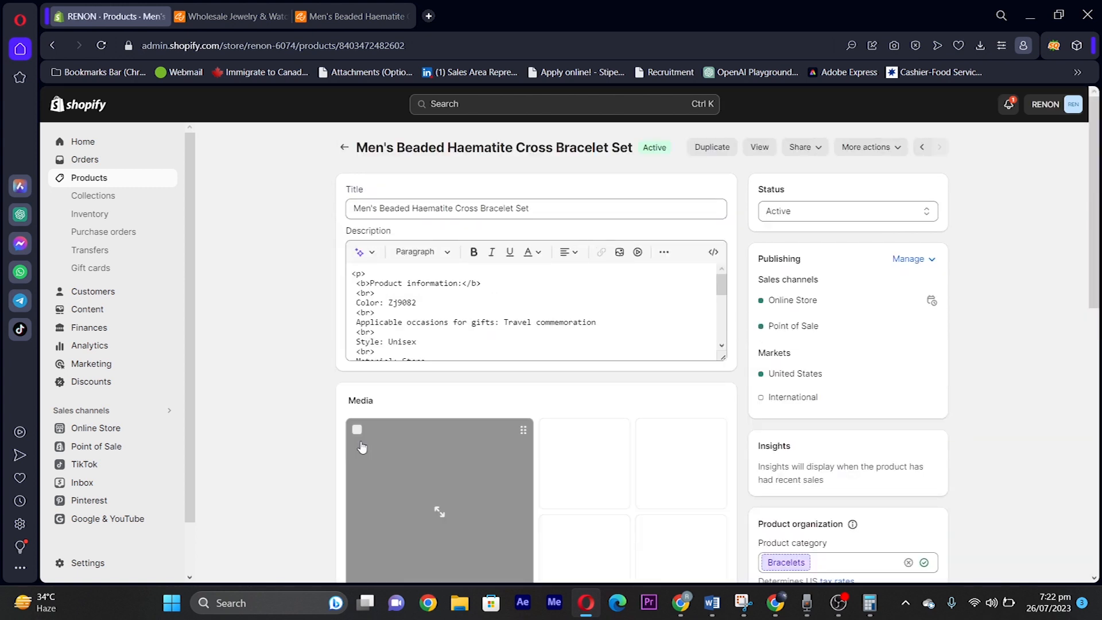
pyautogui.scroll(-4, 270, 408)
pyautogui.scroll(-6, 270, 408)
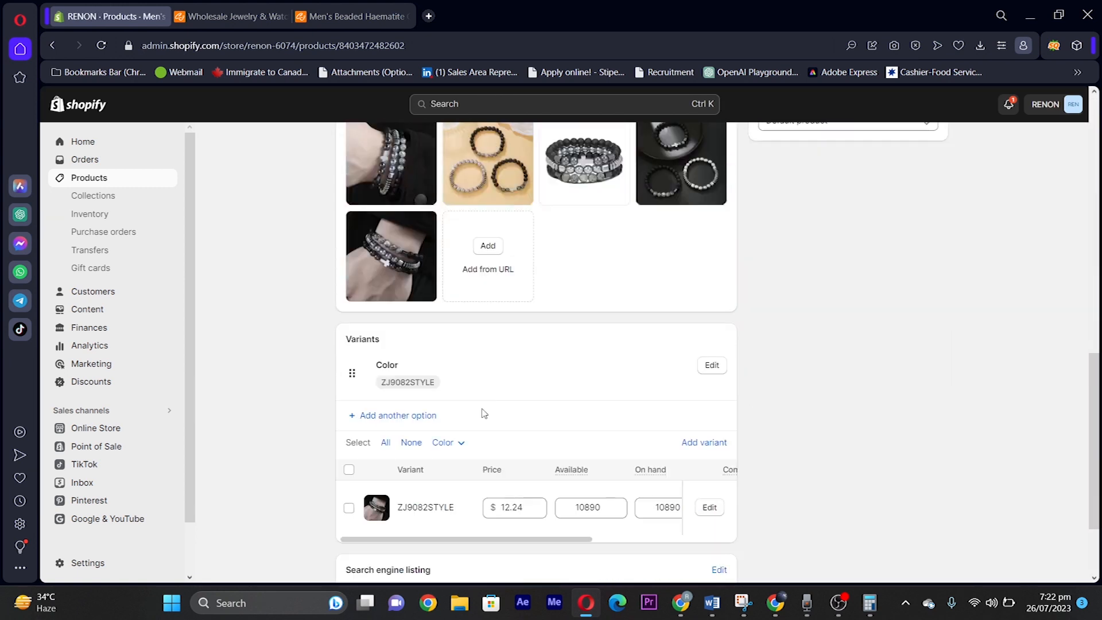
pyautogui.scroll(-2, 466, 408)
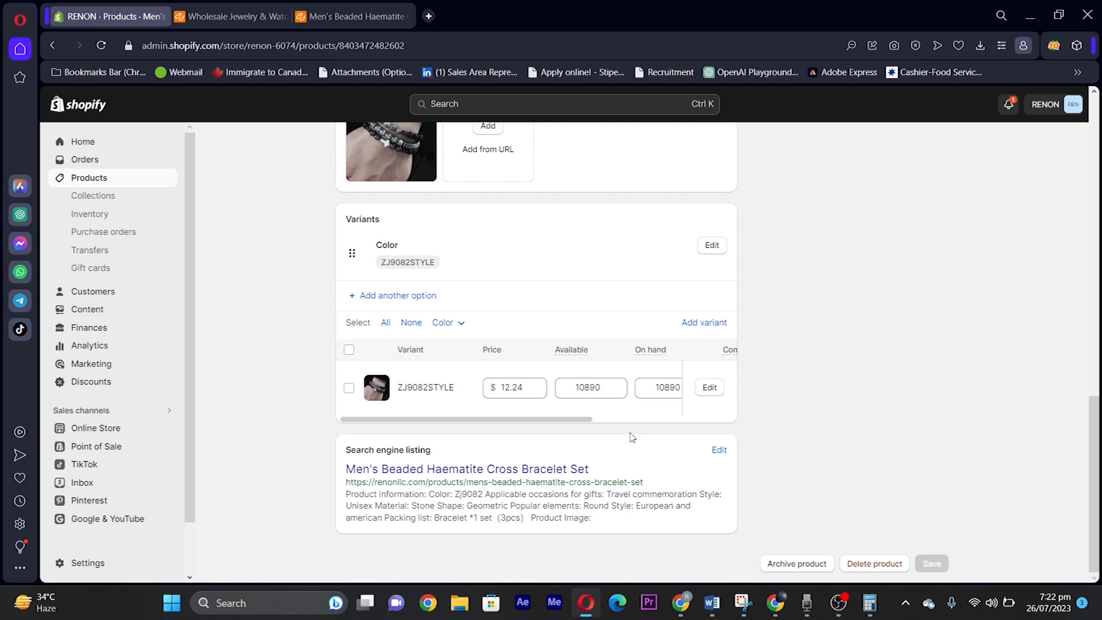
pyautogui.click(349, 350)
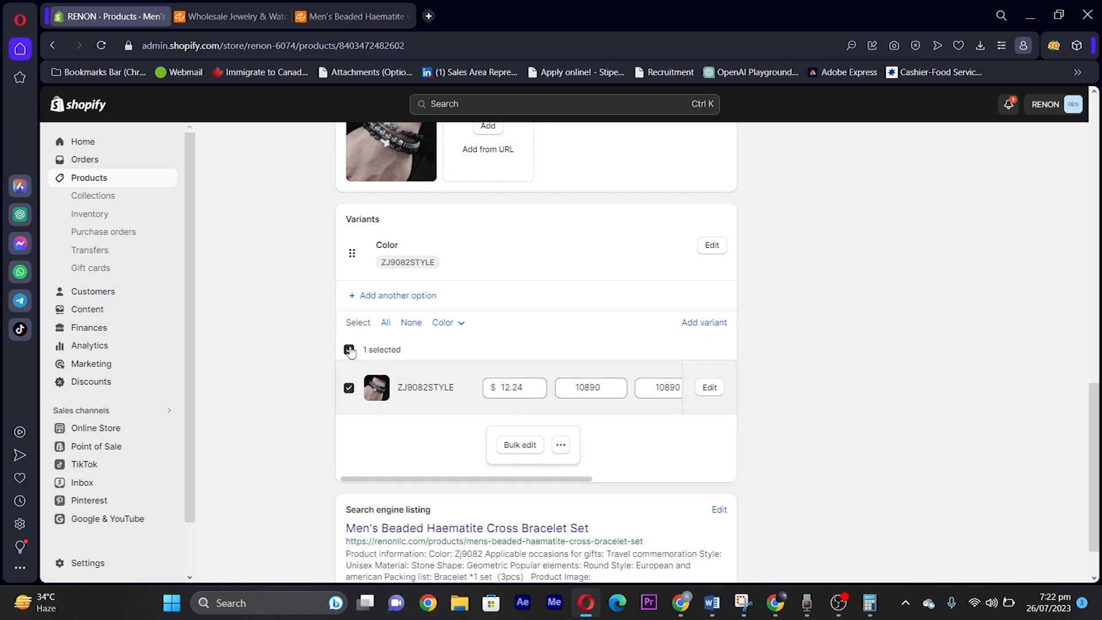
pyautogui.click(560, 447)
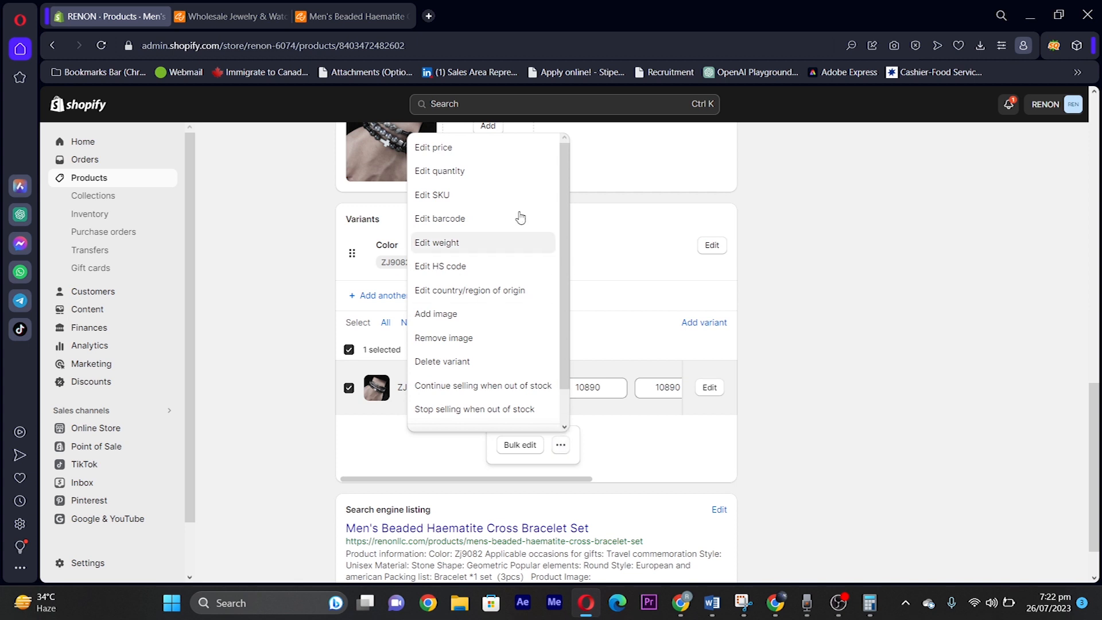
pyautogui.click(439, 148)
pyautogui.click(427, 314)
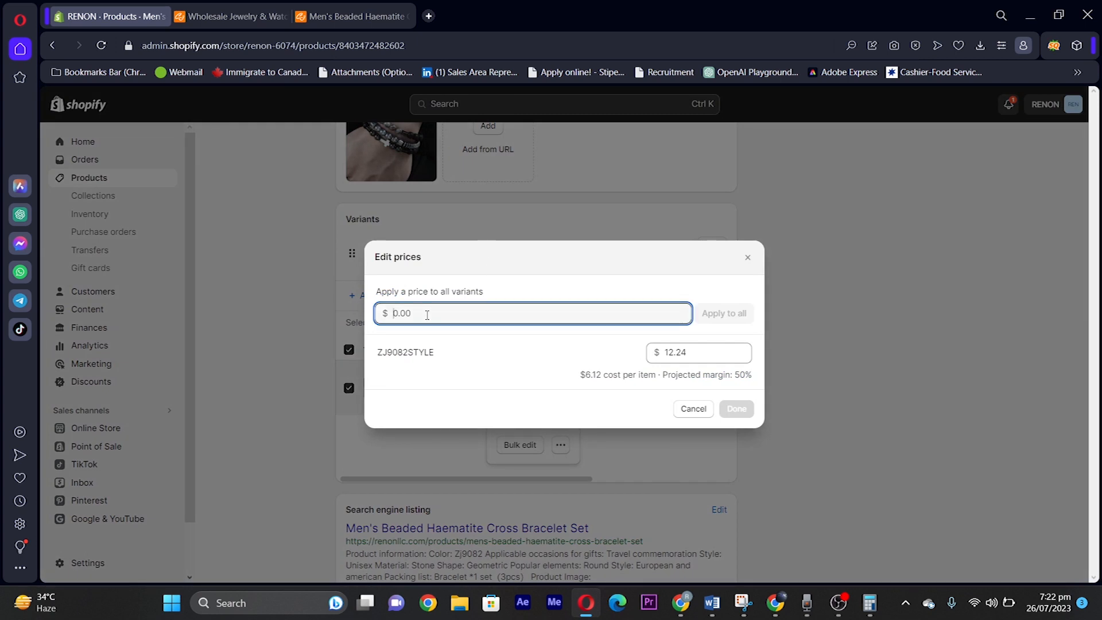
pyautogui.write('35')
pyautogui.press('BackSpace')
pyautogui.click(706, 408)
# - Look through the product's description and details, and open the ZJ9082STYLE variant for editing
pyautogui.scroll(3, 829, 369)
pyautogui.scroll(5, 833, 369)
pyautogui.scroll(-10, 811, 381)
pyautogui.scroll(10, 826, 426)
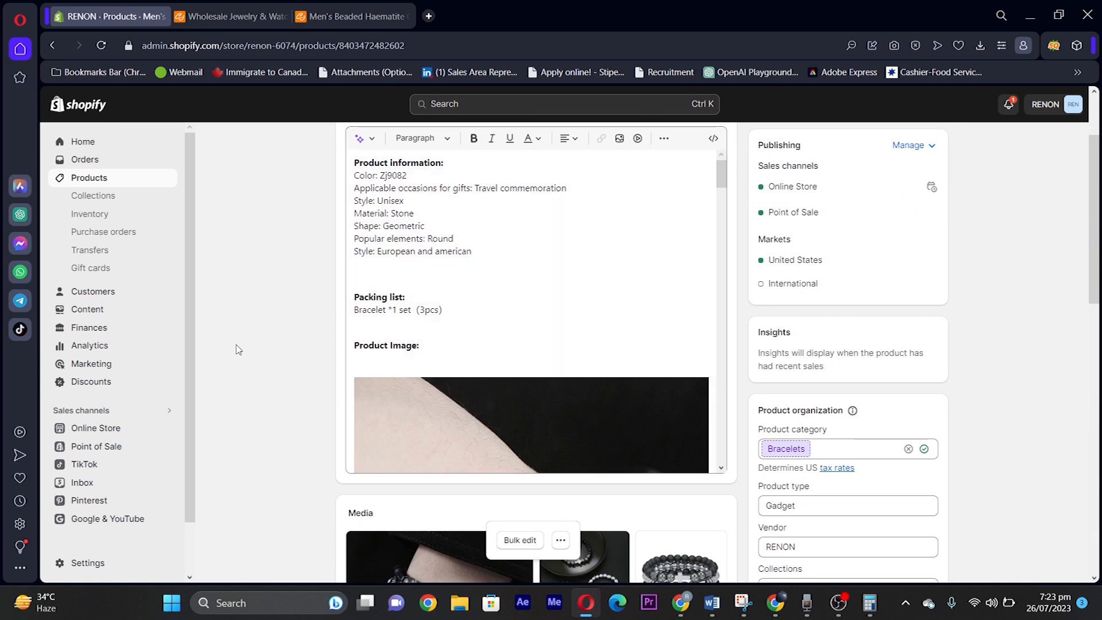
pyautogui.scroll(-10, 252, 358)
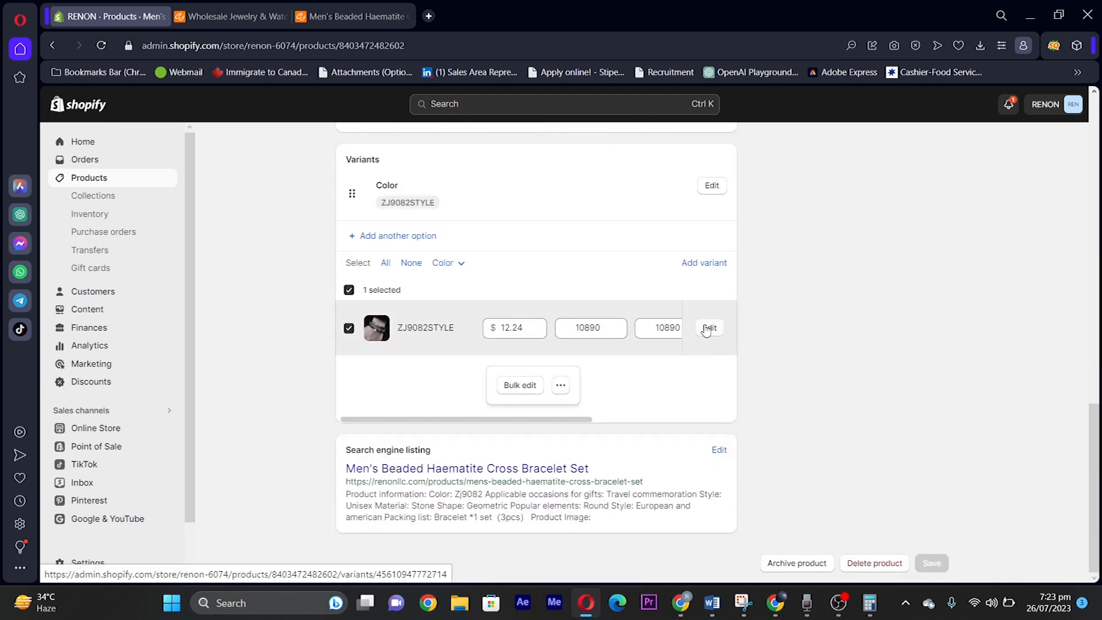
pyautogui.click(708, 327)
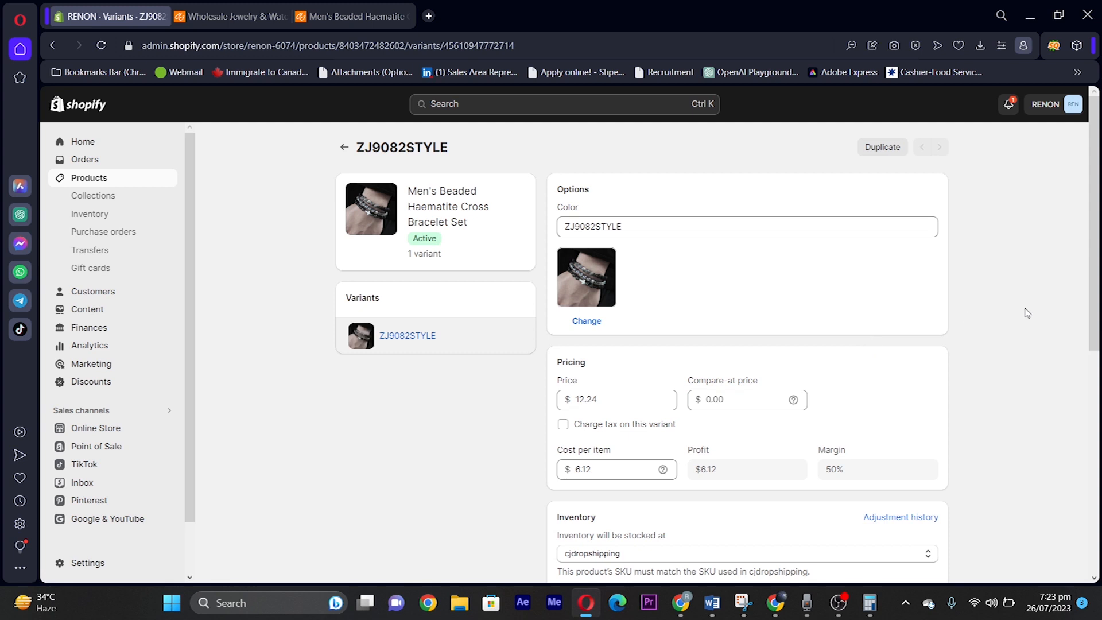
# - Check the available stocking locations for the variant's inventory and keep cjdropshipping selected
pyautogui.scroll(-2, 976, 322)
pyautogui.scroll(-4, 1042, 336)
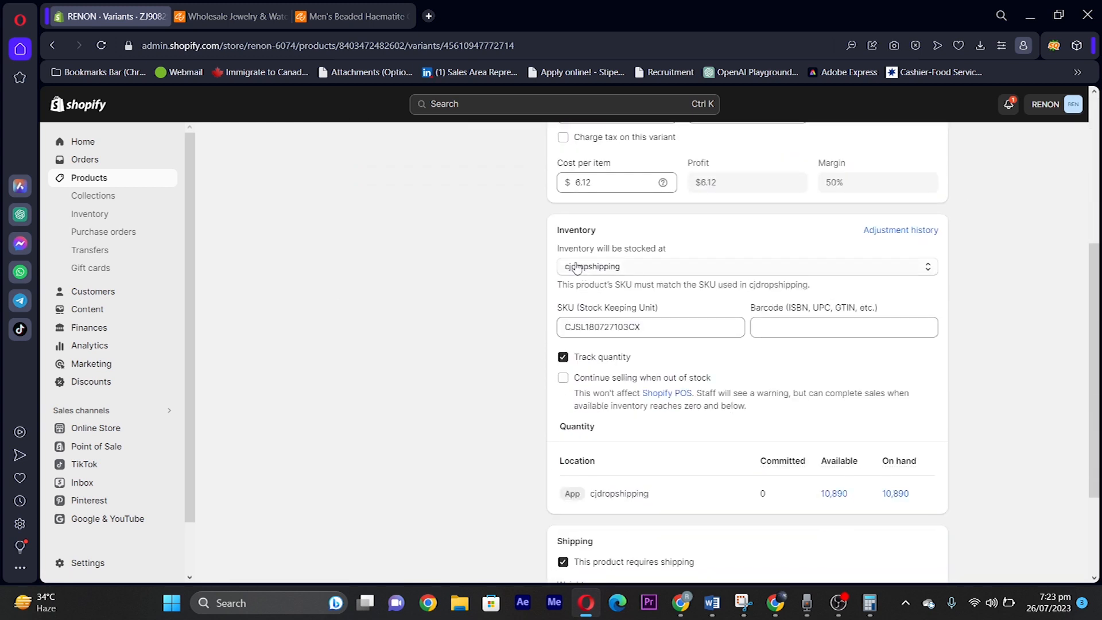
pyautogui.click(631, 271)
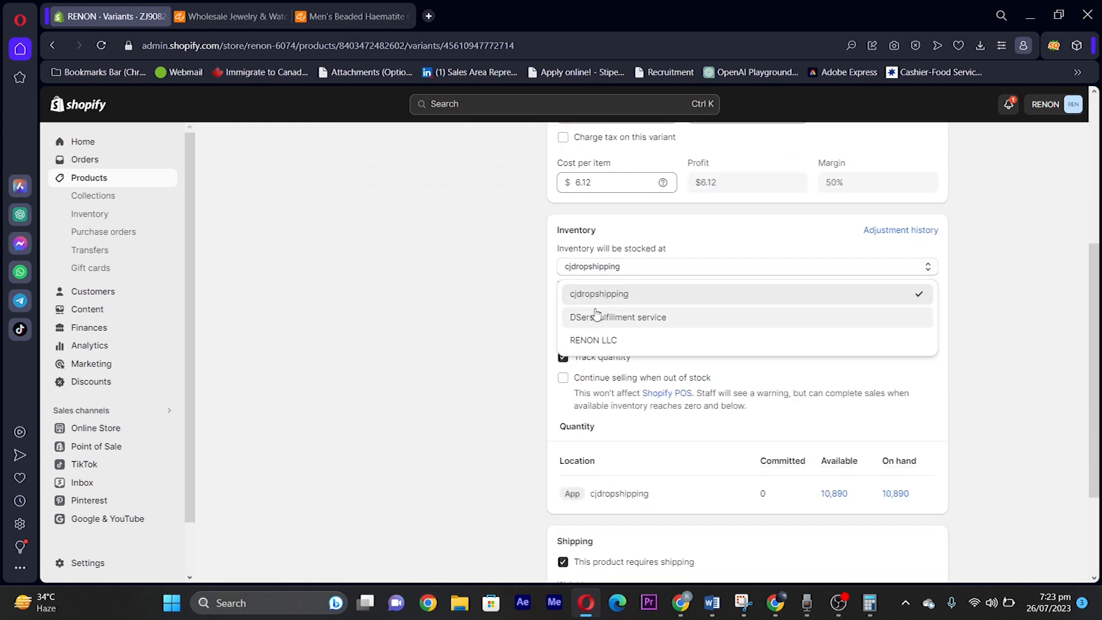
pyautogui.click(629, 290)
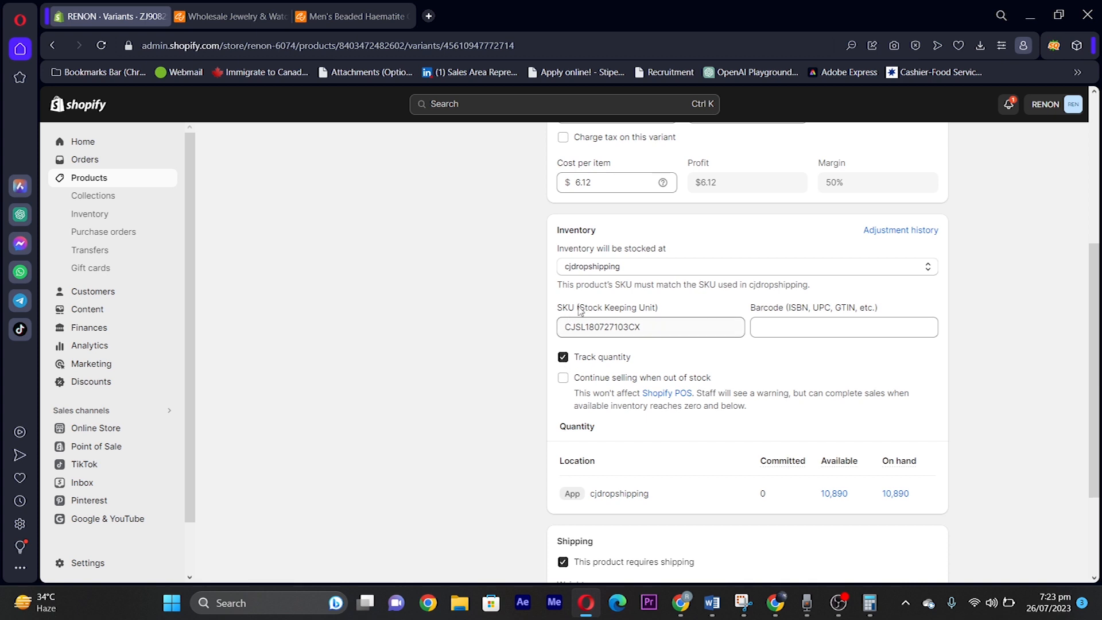
pyautogui.click(621, 270)
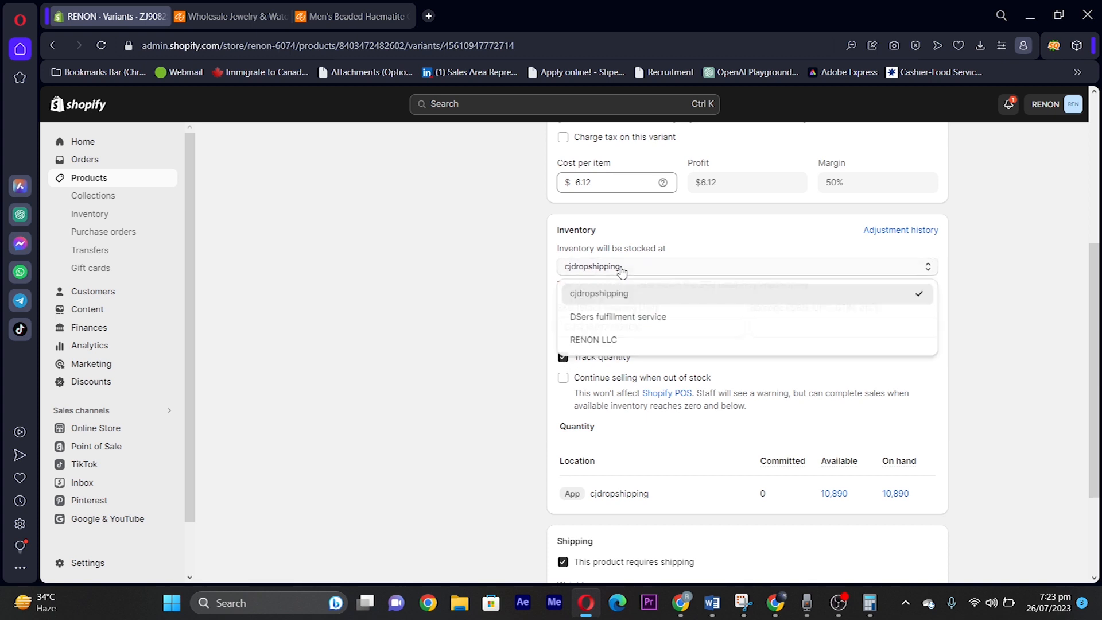
pyautogui.click(609, 294)
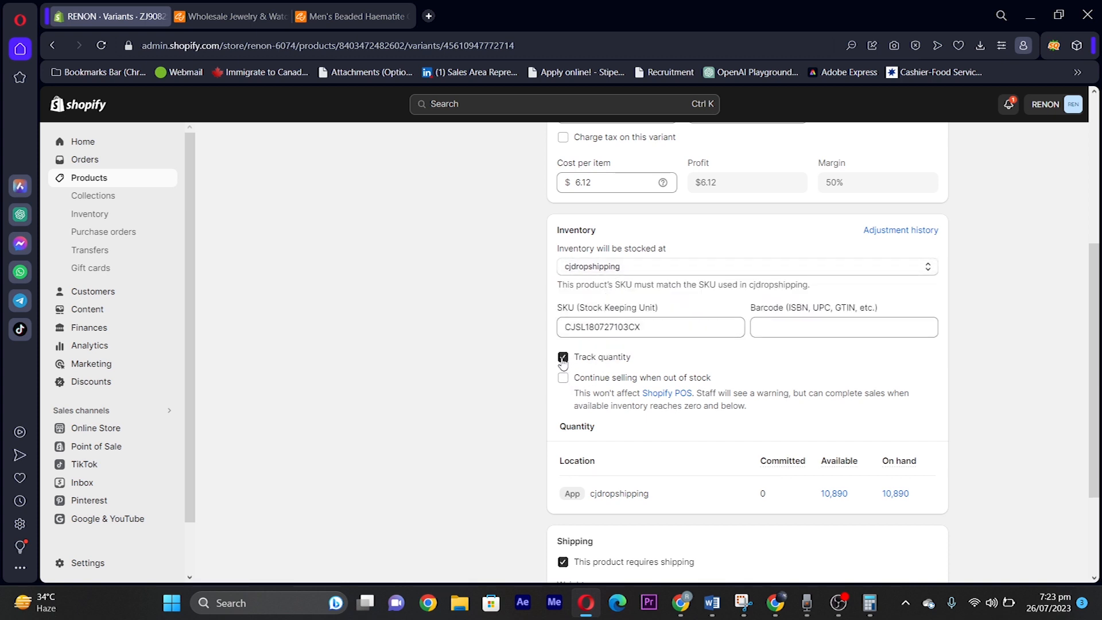
# - Set the ZJ9082STYLE variant's compare-at price to 24
pyautogui.scroll(5, 515, 395)
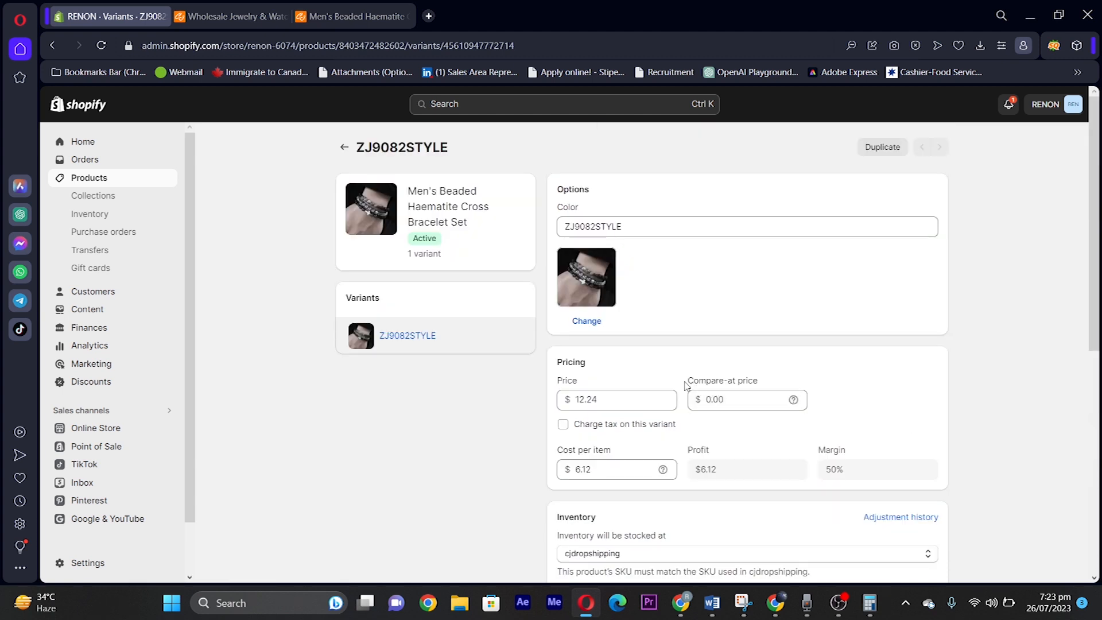
pyautogui.moveTo(688, 382); pyautogui.dragTo(758, 384)
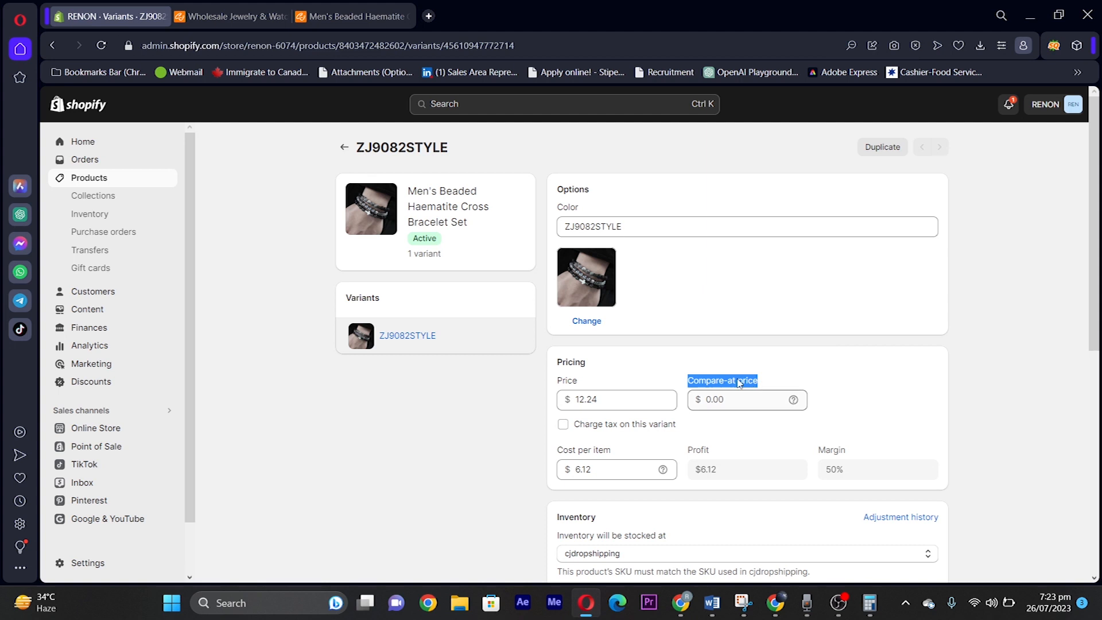
pyautogui.click(718, 382)
pyautogui.moveTo(688, 383); pyautogui.dragTo(762, 384)
pyautogui.click(764, 380)
pyautogui.click(733, 382)
pyautogui.click(644, 399)
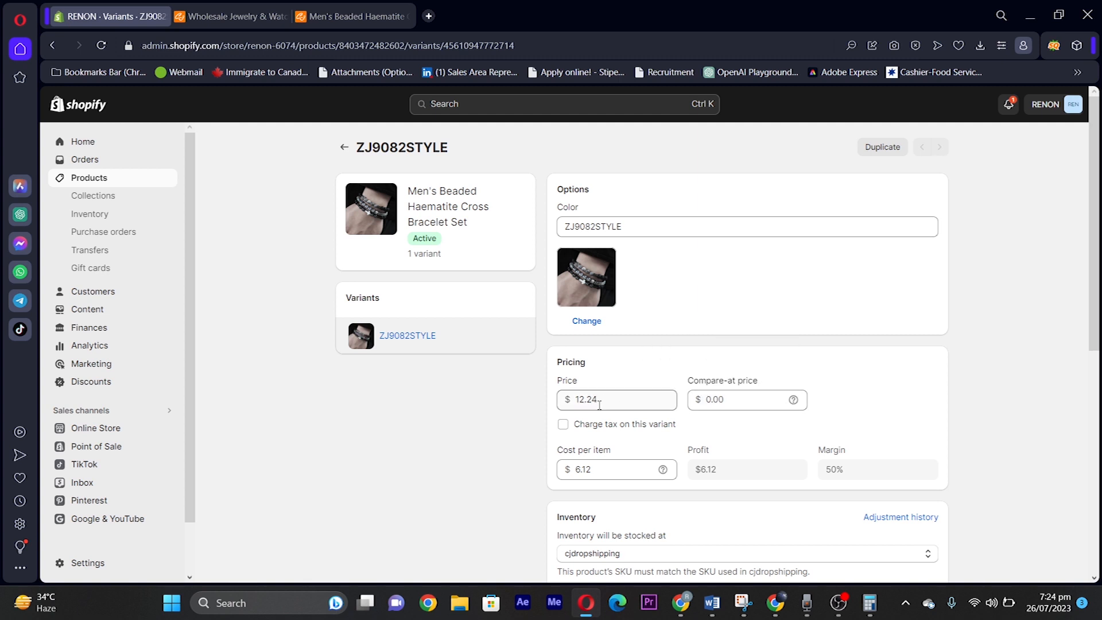
pyautogui.moveTo(601, 404); pyautogui.dragTo(572, 406)
pyautogui.click(714, 402)
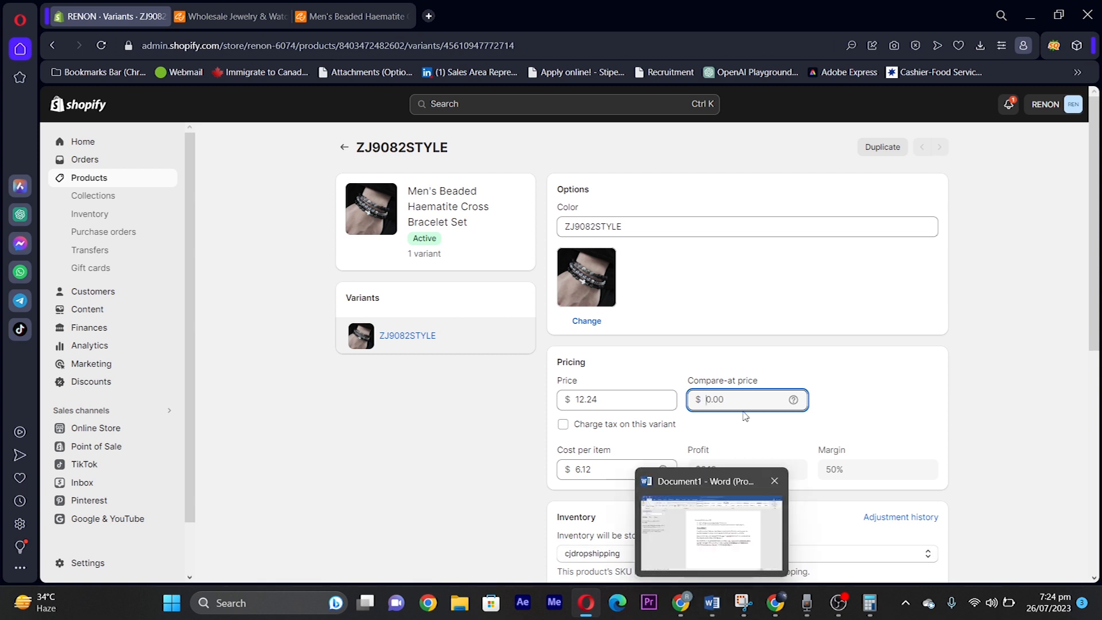
pyautogui.write('24')
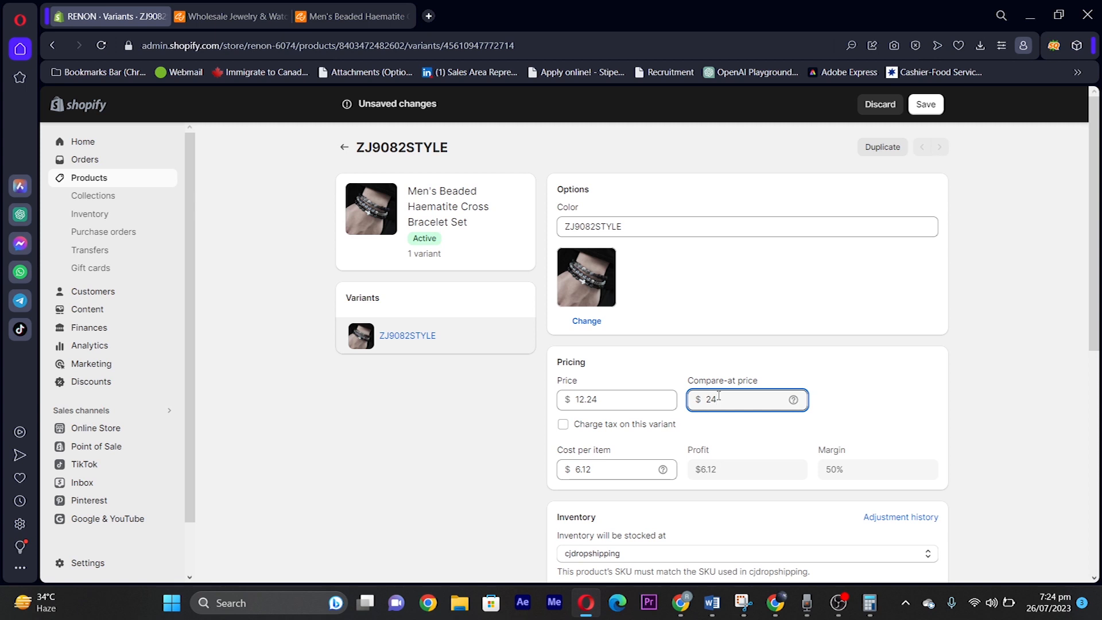
pyautogui.click(835, 374)
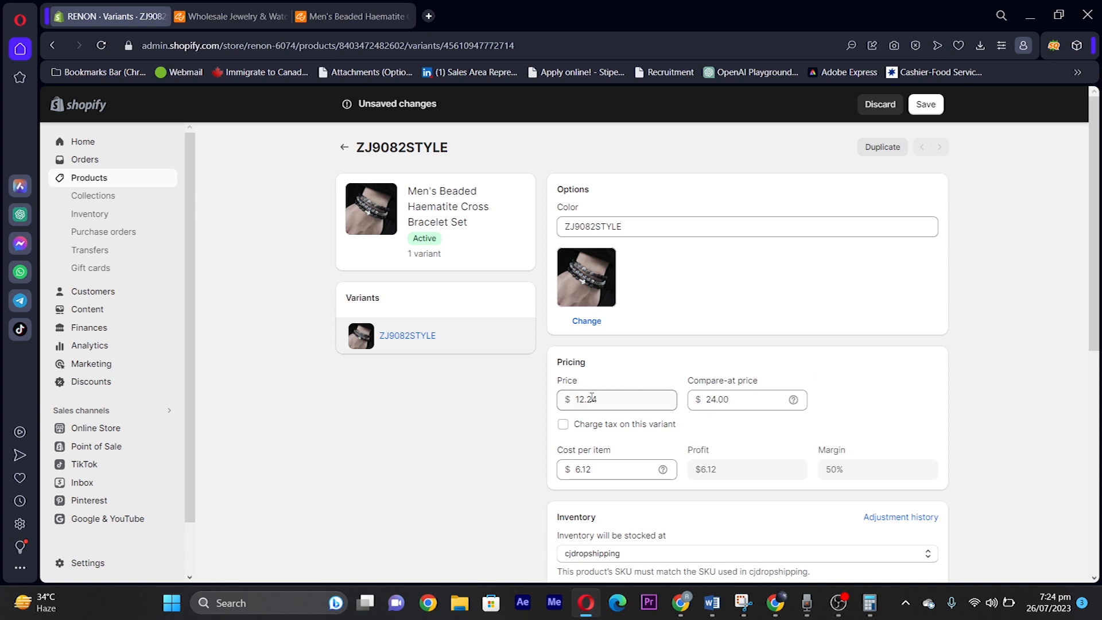
# - Review the variant's price, cost and margin, enable charging tax on the variant, and save the changes
pyautogui.moveTo(609, 399); pyautogui.dragTo(577, 406)
pyautogui.click(534, 425)
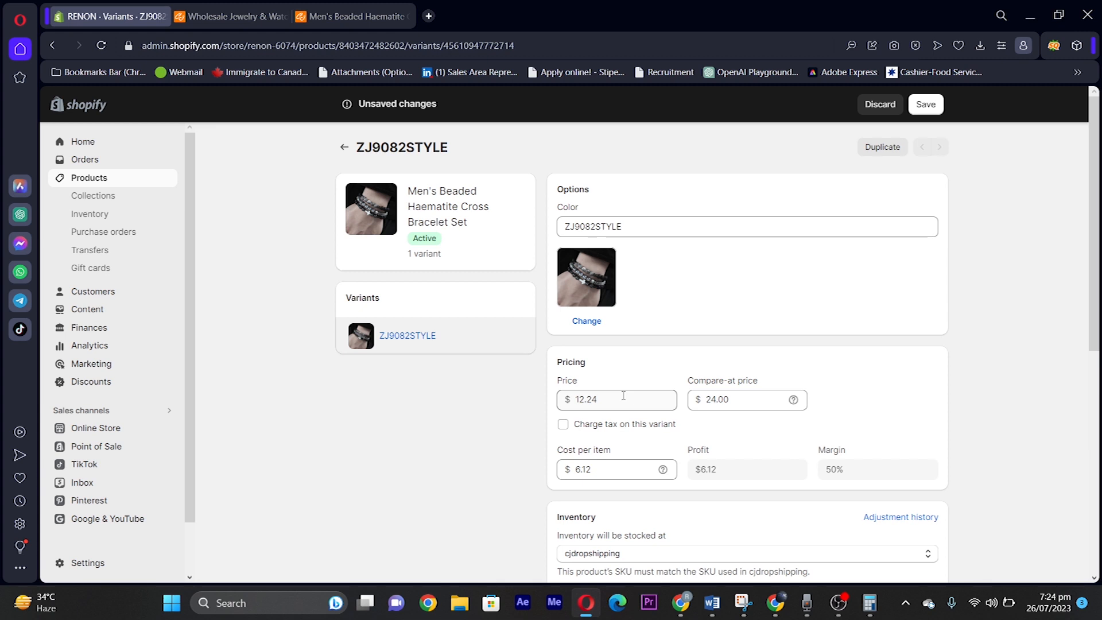
pyautogui.moveTo(555, 445); pyautogui.dragTo(847, 451)
pyautogui.click(846, 470)
pyautogui.doubleClick(847, 471)
pyautogui.click(563, 425)
pyautogui.click(936, 107)
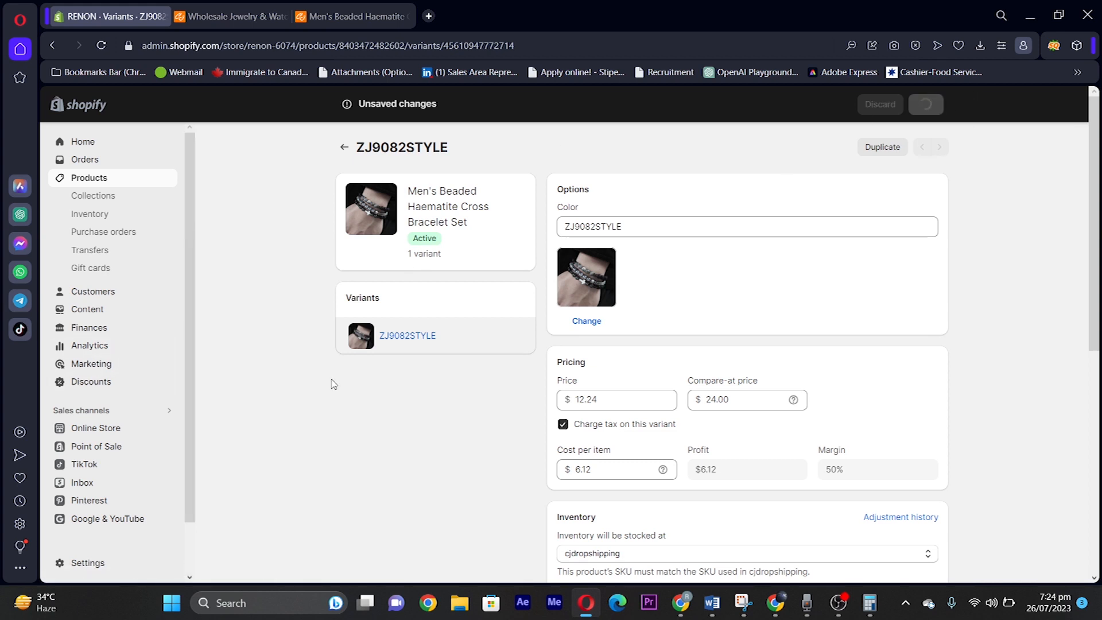